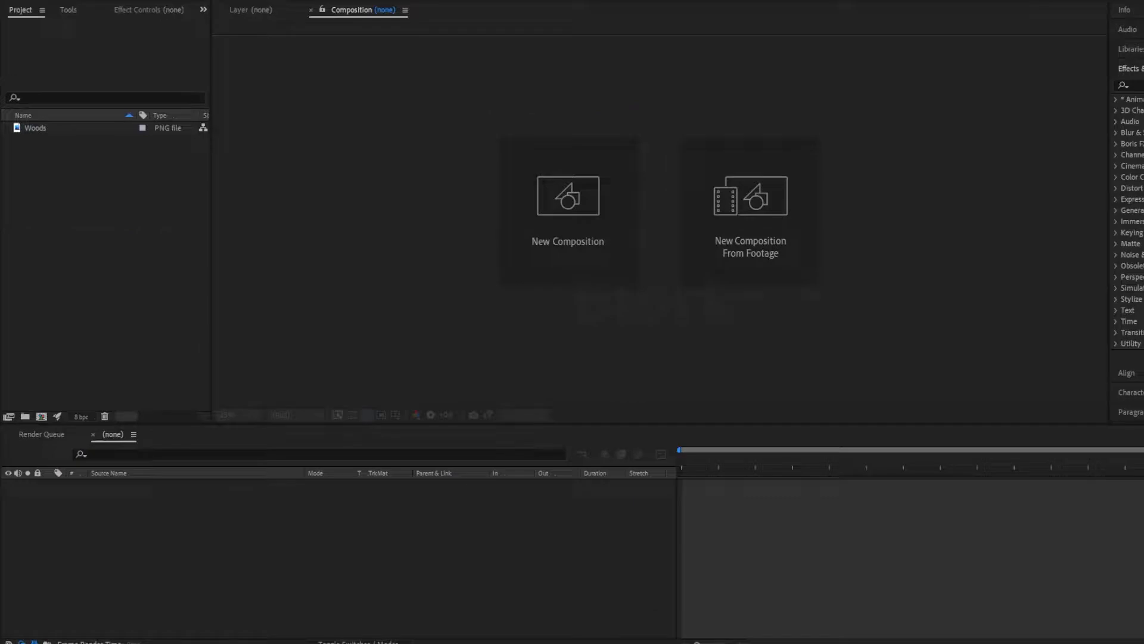
- Create a composition from the Woods image, play a short preview and return to the start of the timeline
left_click(187, 273)
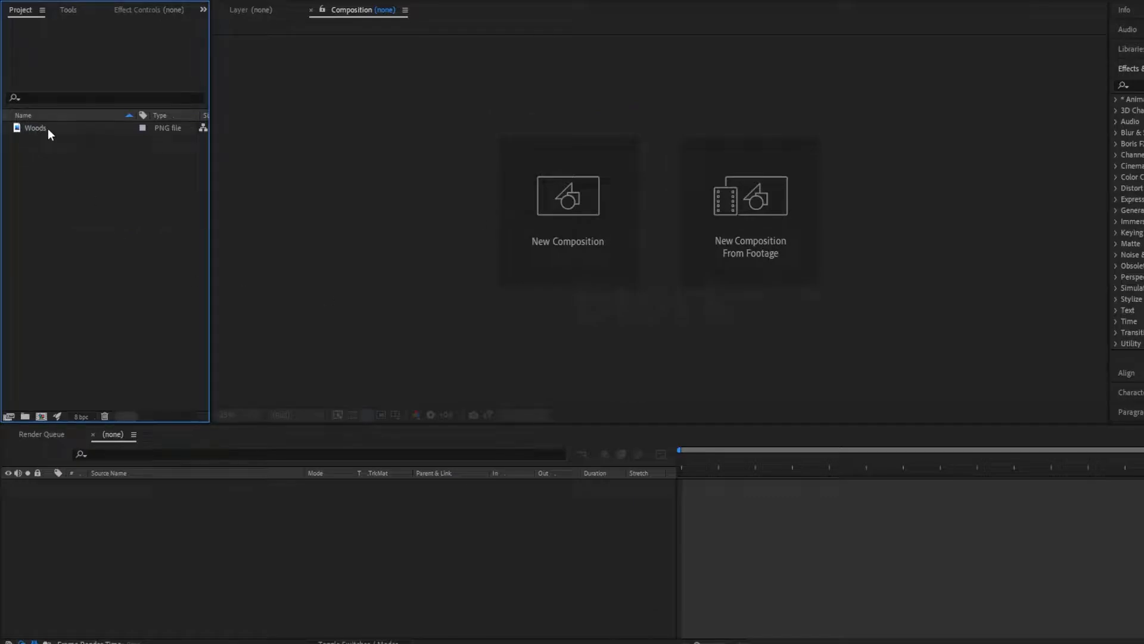
left_click_drag(48, 129, 559, 218)
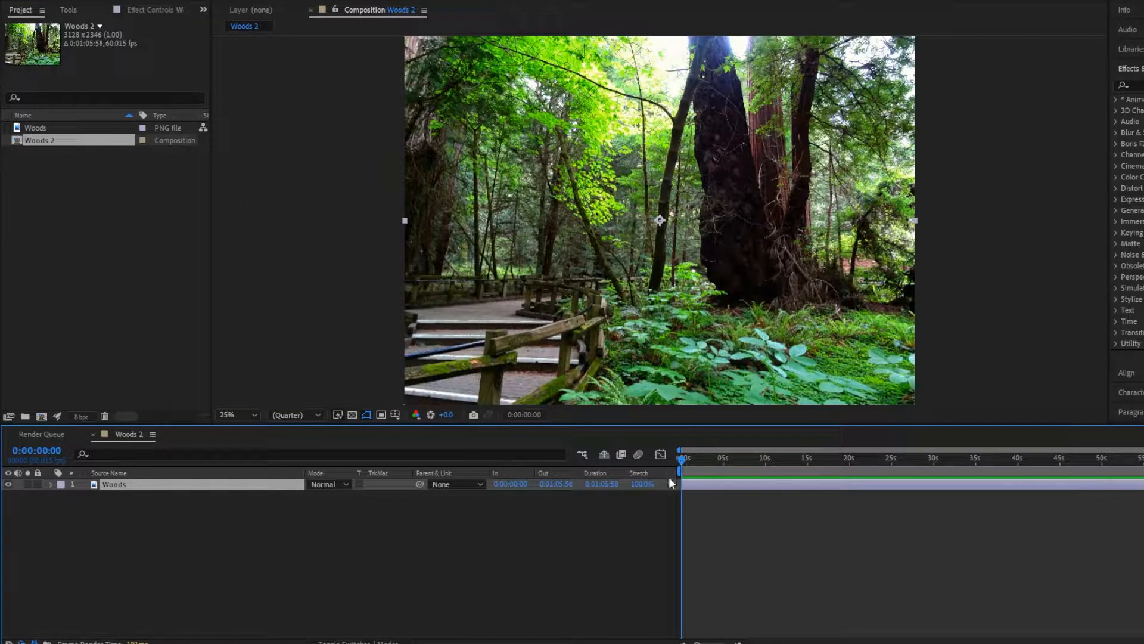
key("space")
key("space")
key("space")
left_click_drag(702, 458, 655, 462)
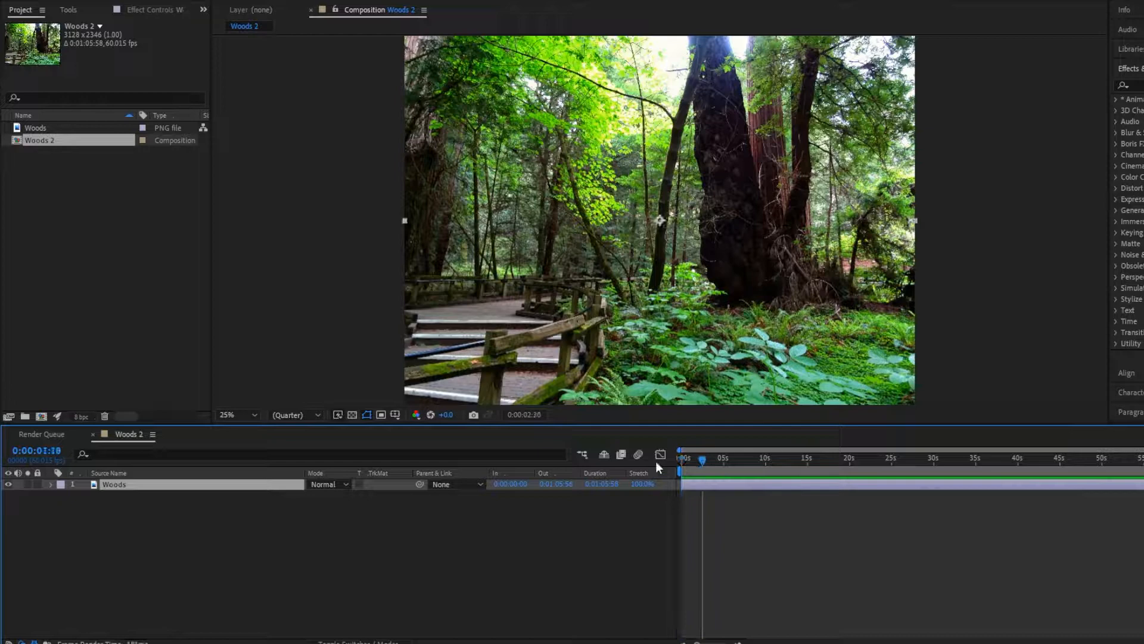
- Rename the white solid layer carrying the Turbulent Noise effect as Map
left_click(292, 529)
left_click(159, 486)
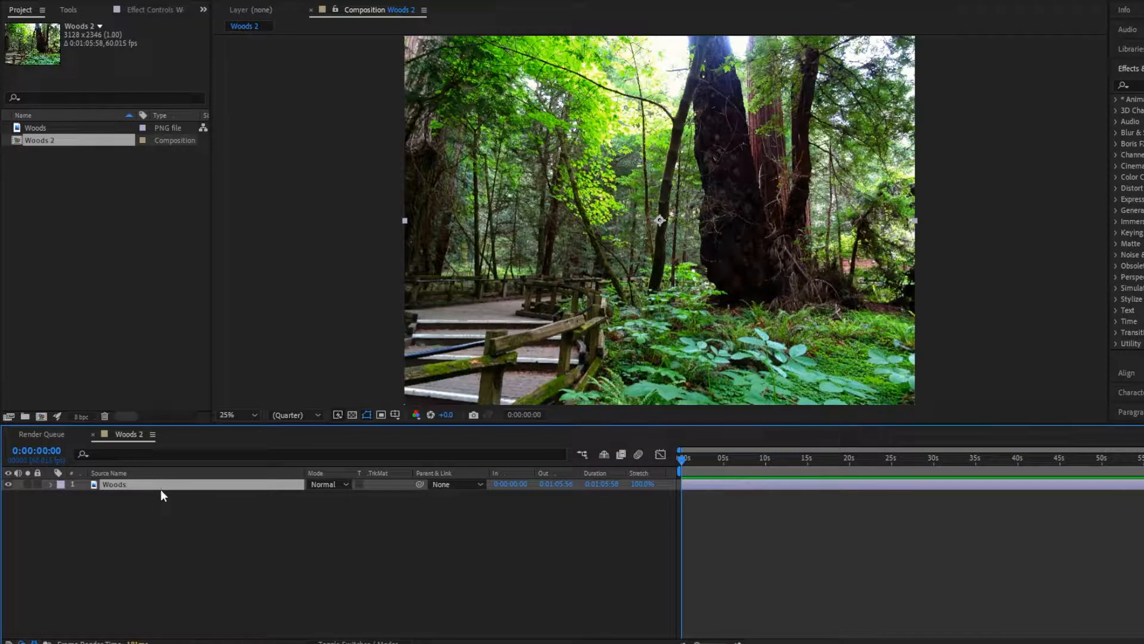
left_click(324, 564)
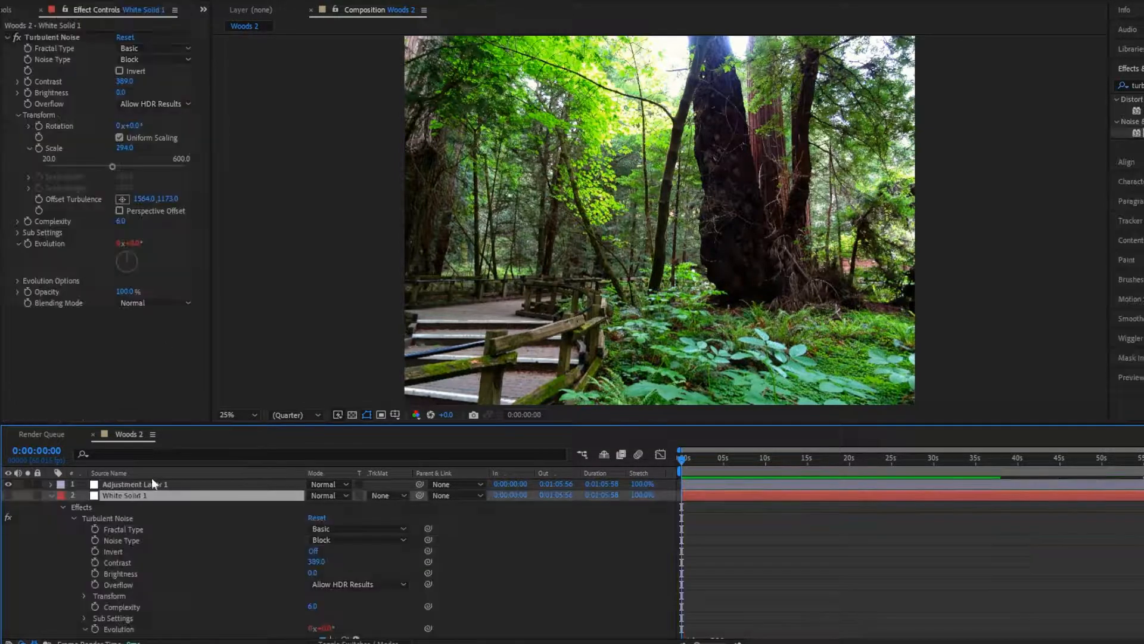
key("Return")
type("Di")
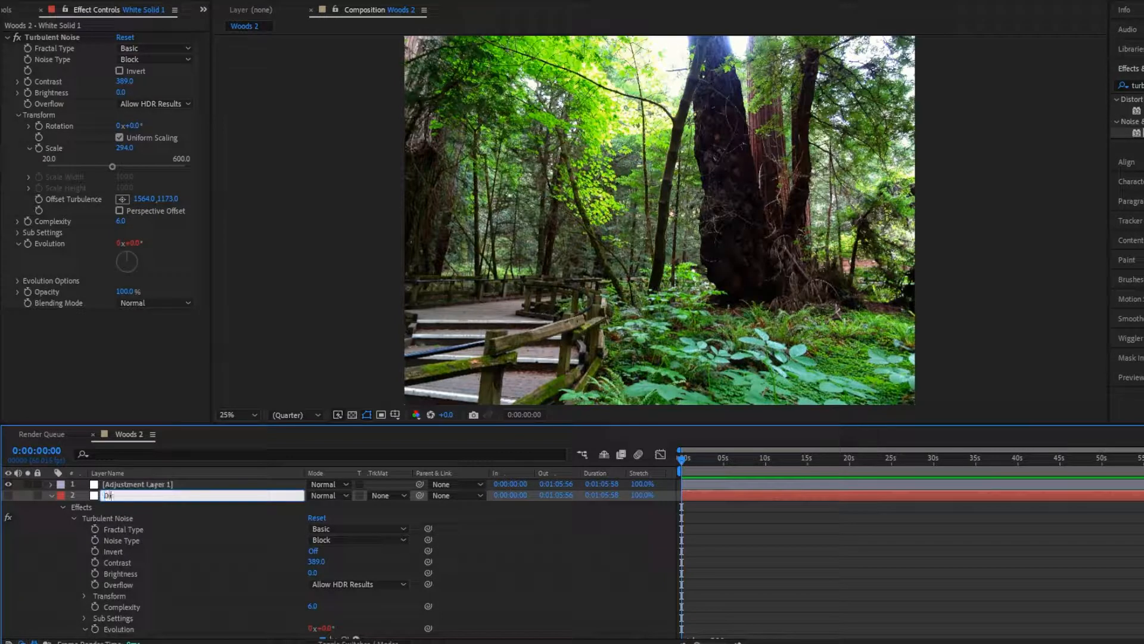
key("BackSpace")
type("Map")
- Rename the adjustment layer at the top of the stack as Displacement map
left_click(131, 484)
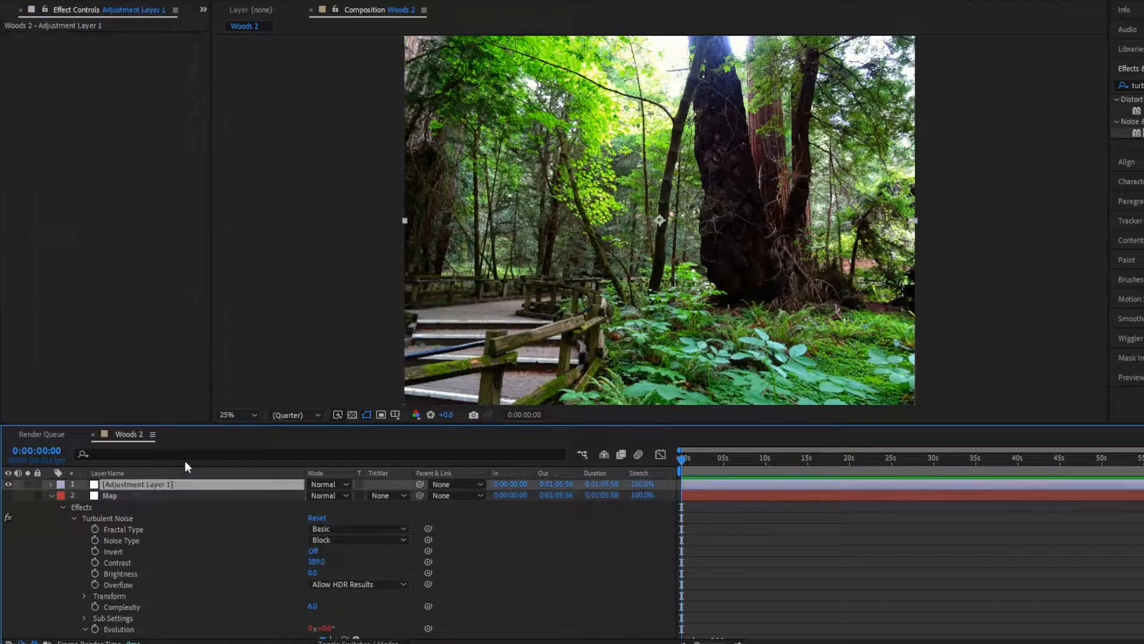
key("Return")
type("Displacem")
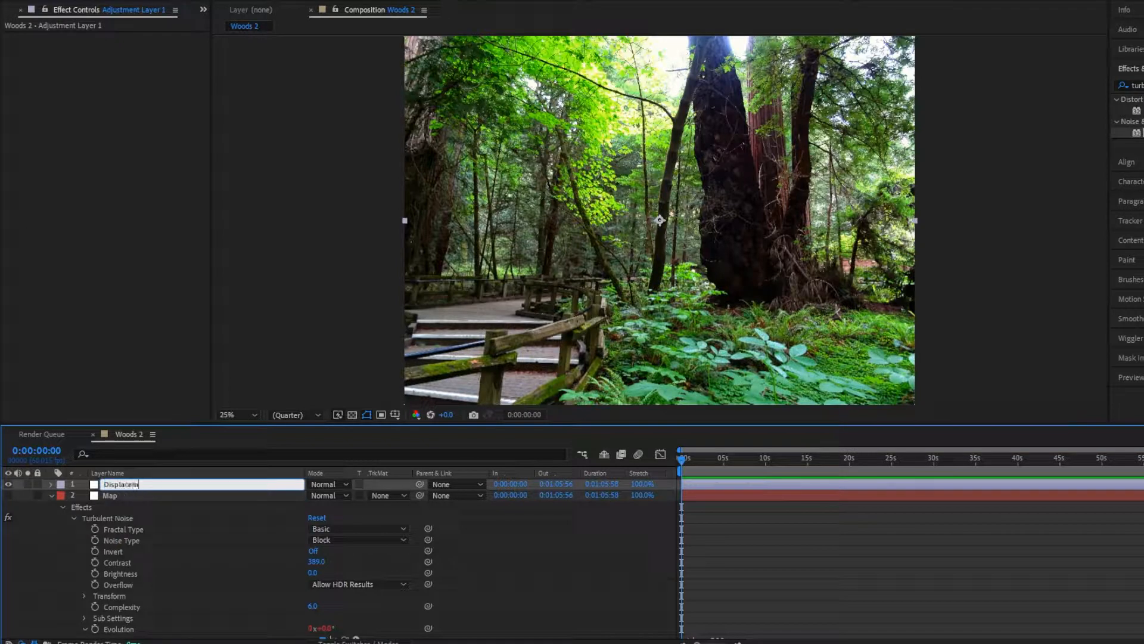
key("BackSpace")
key("BackSpace")
key("BackSpace")
type("ment ma")
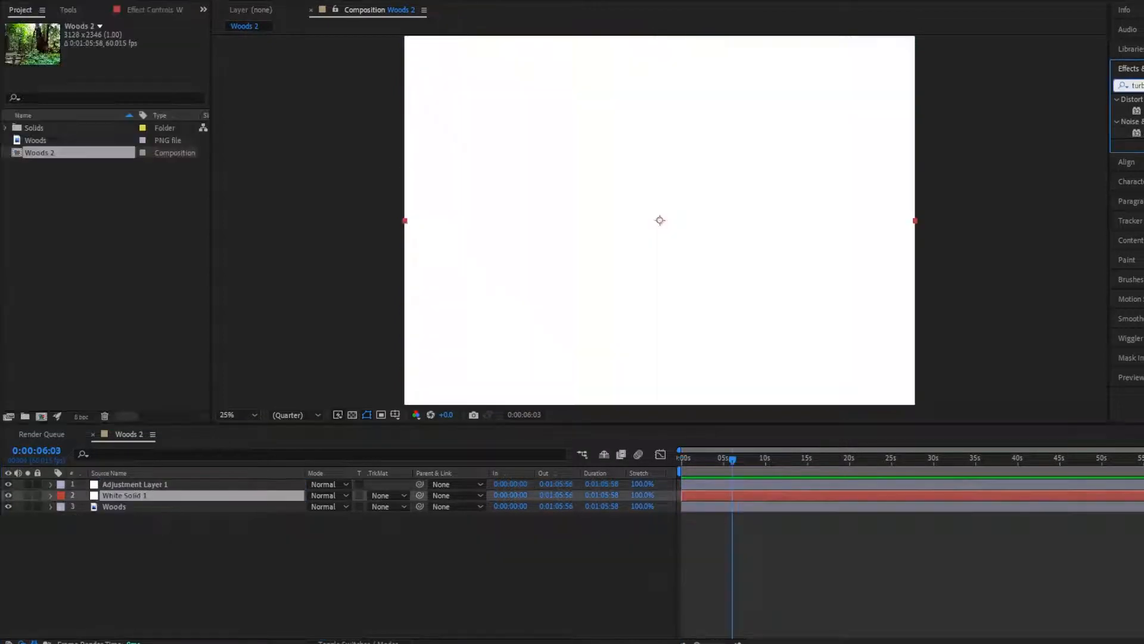
- Apply Turbulent Noise to the white solid layer and set its noise type to Block
left_click_drag(1139, 133, 142, 496)
left_click_drag(698, 458, 534, 456)
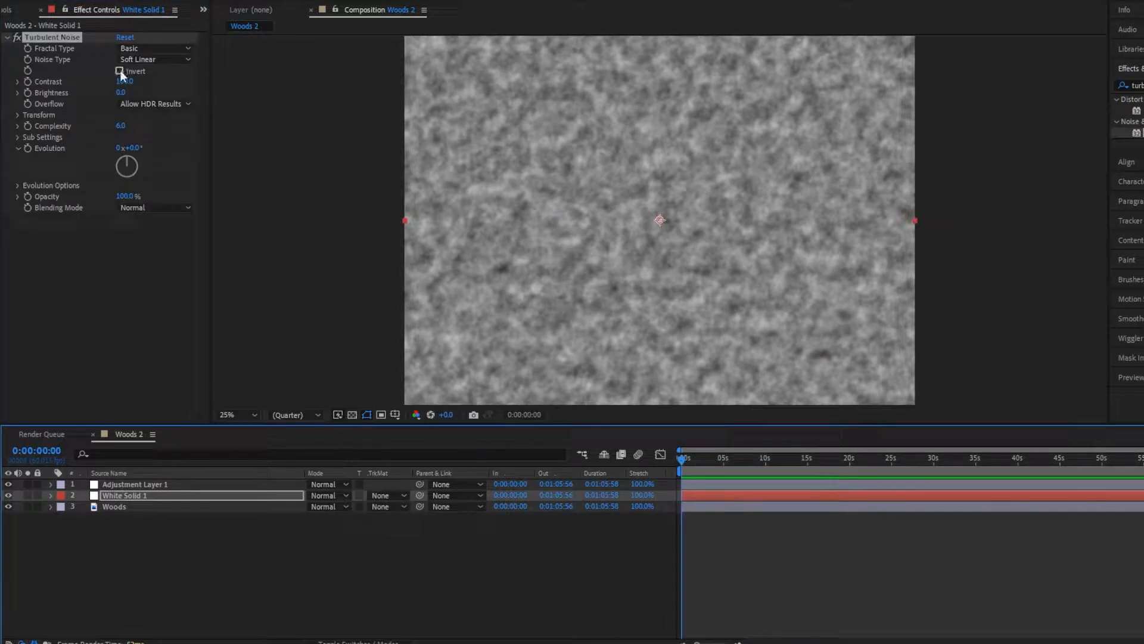
left_click(127, 47)
left_click(61, 230)
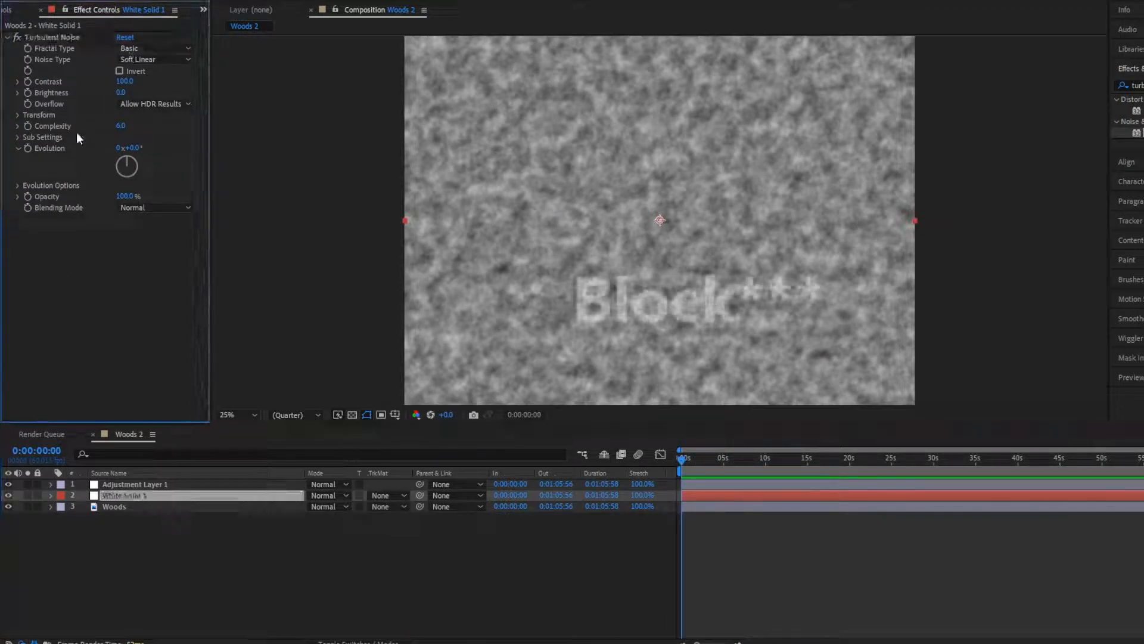
left_click(157, 70)
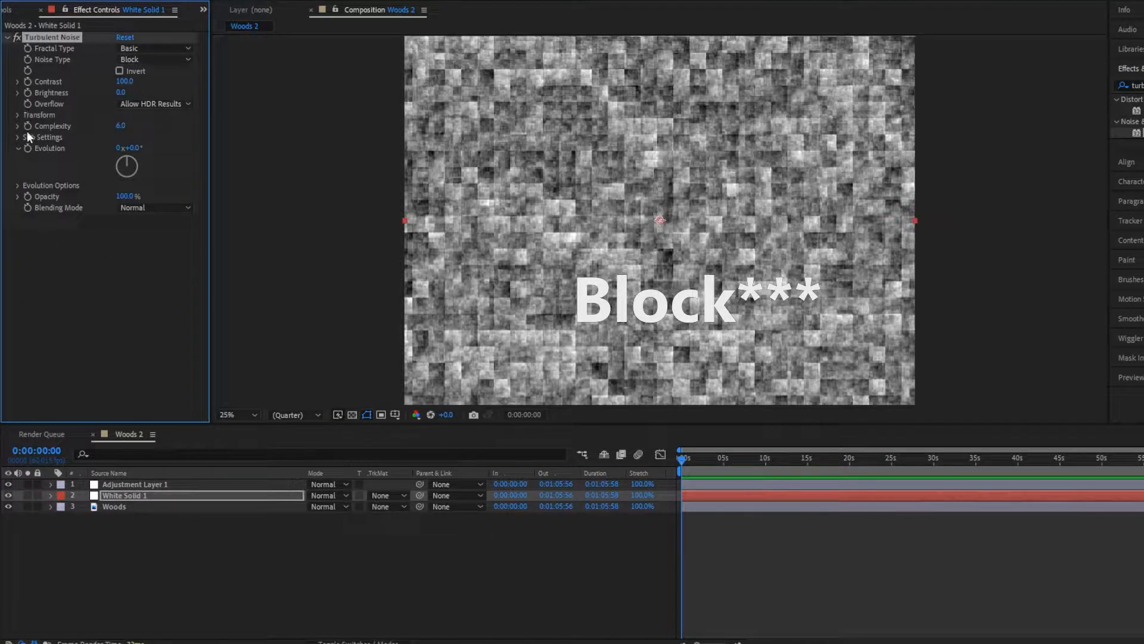
- Set the Turbulent Noise transform scale to 294 and its contrast to 389
left_click(19, 114)
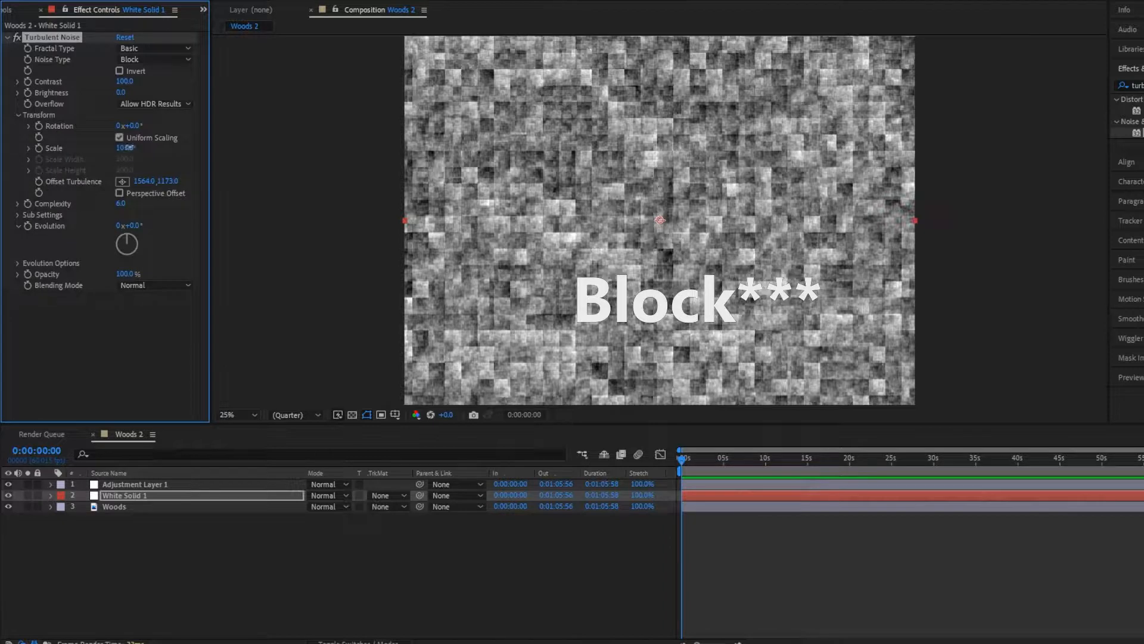
left_click_drag(129, 147, 255, 145)
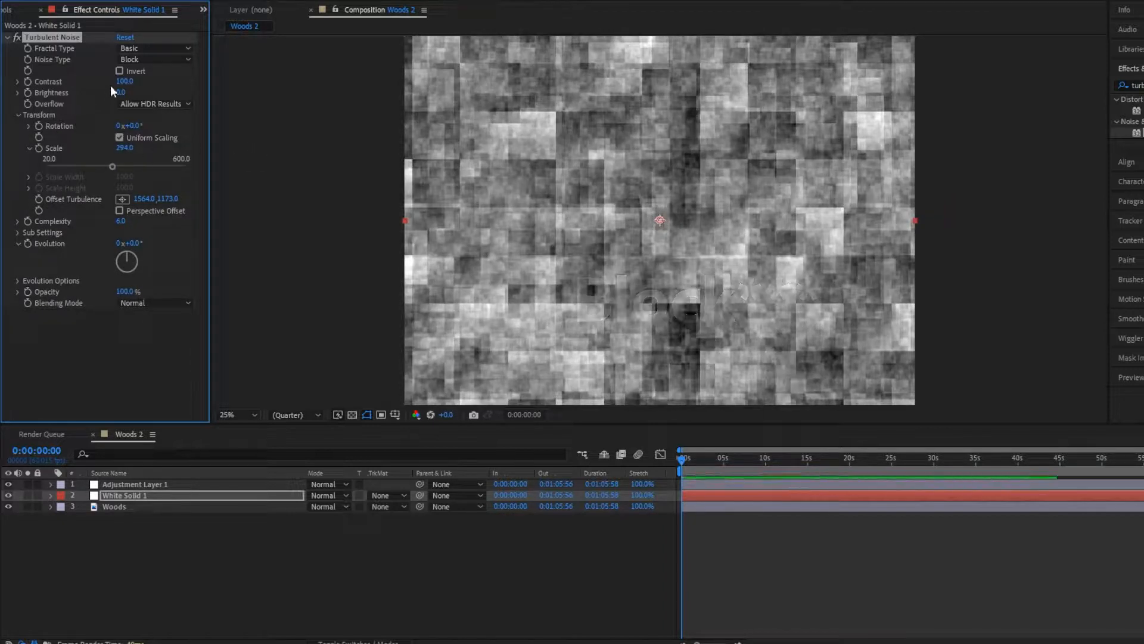
left_click_drag(123, 81, 296, 77)
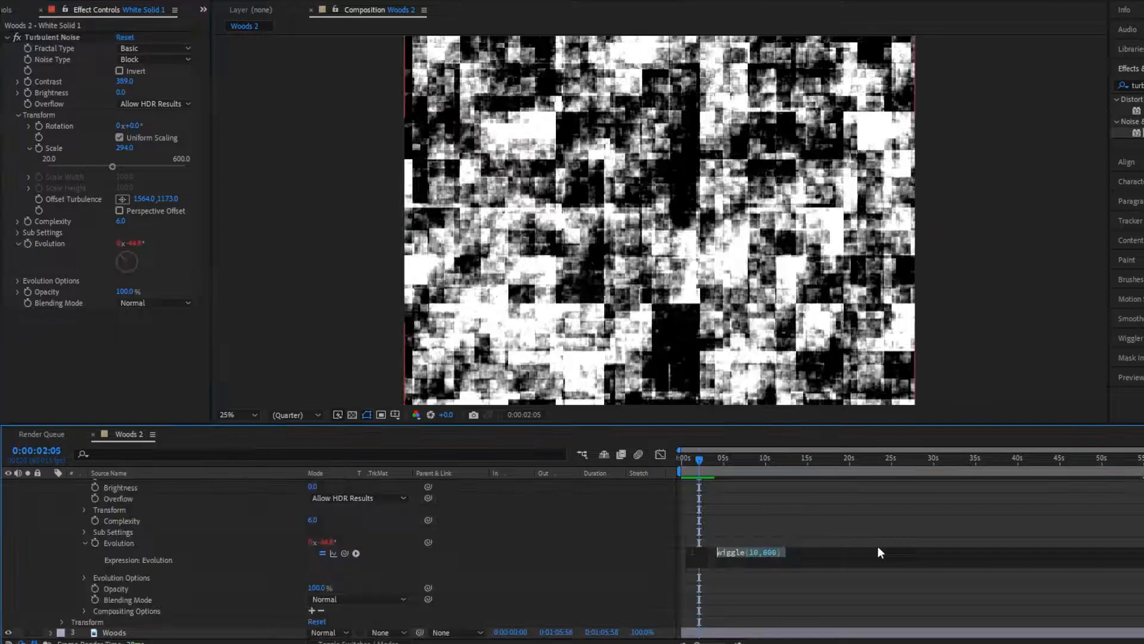
- Drive the Turbulent Noise evolution with the expression time*500
type("time")
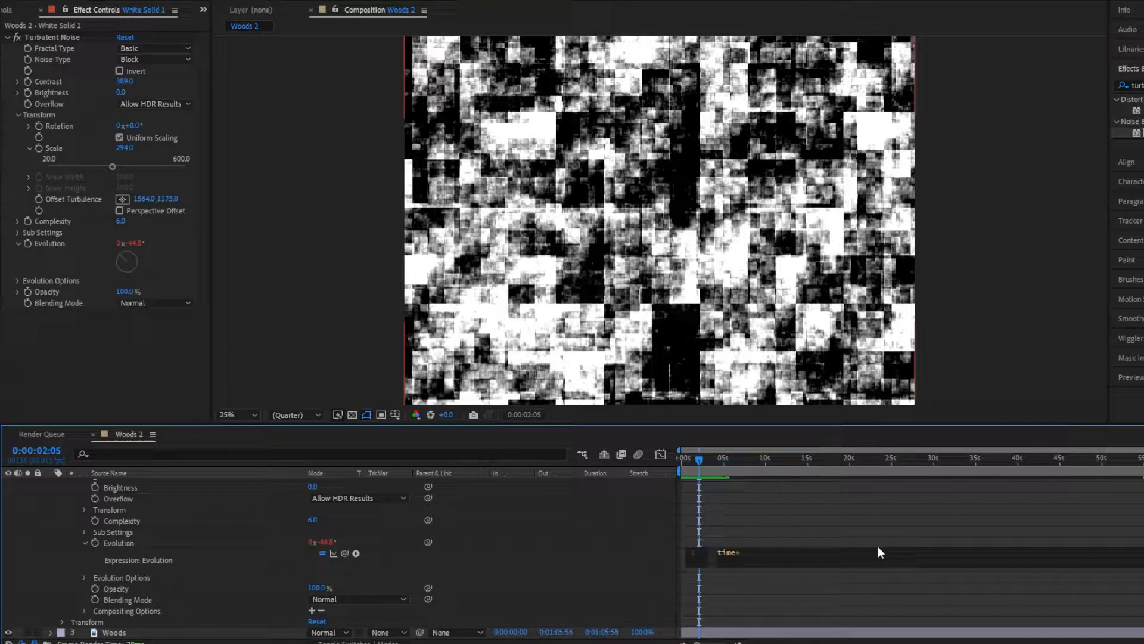
type("*500")
left_click(796, 520)
- Preview the animated noise, return to the start of the timeline and hide the white solid layer
key("space")
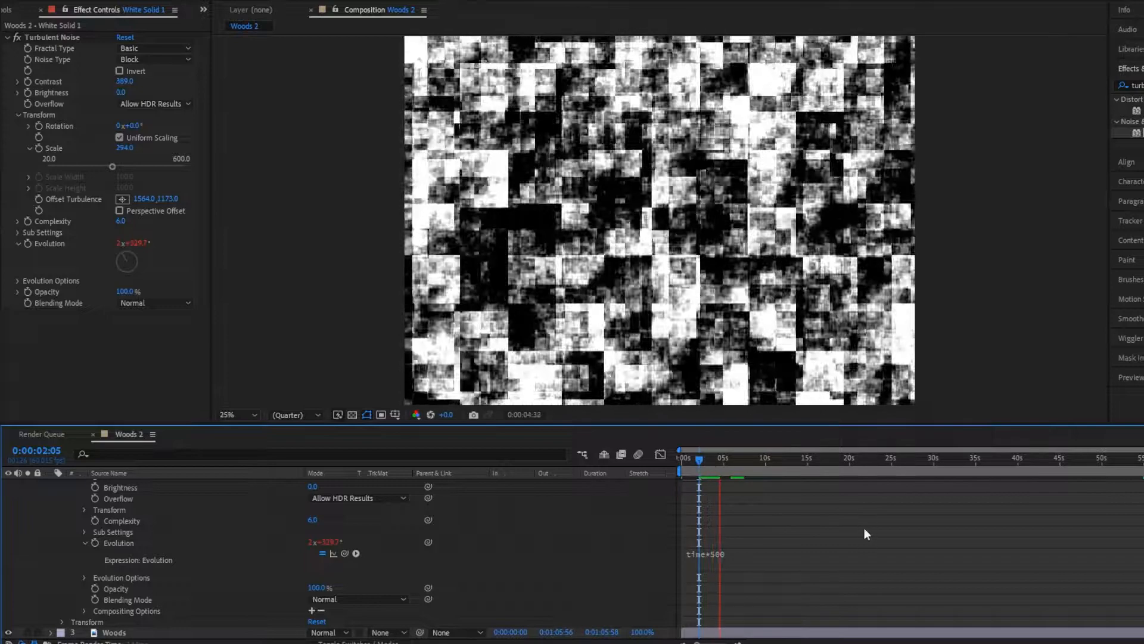
key("space")
left_click_drag(710, 460, 571, 467)
scroll(12, 504, "up", 4)
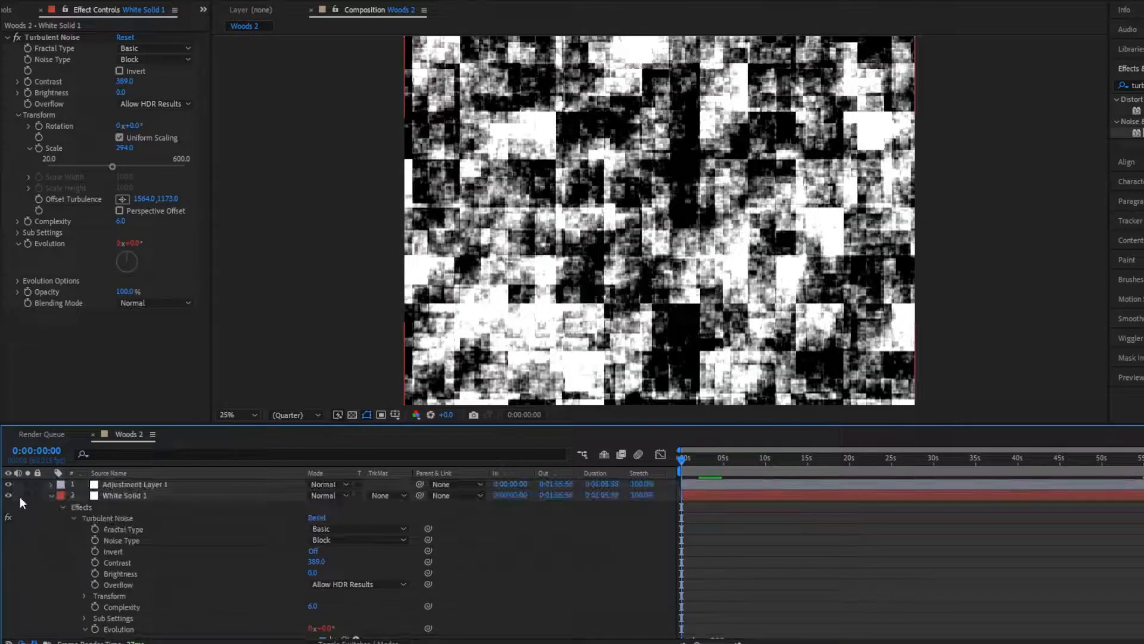
left_click(9, 495)
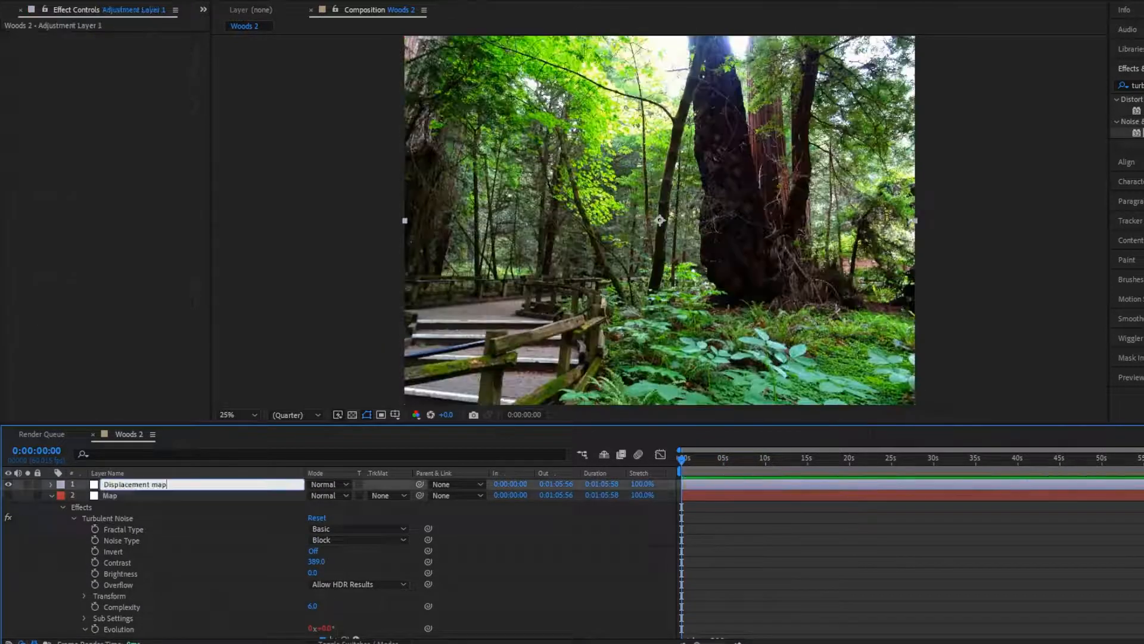
- Find the Displacement Map effect and apply it to the adjustment layer named Displacement map
key("Return")
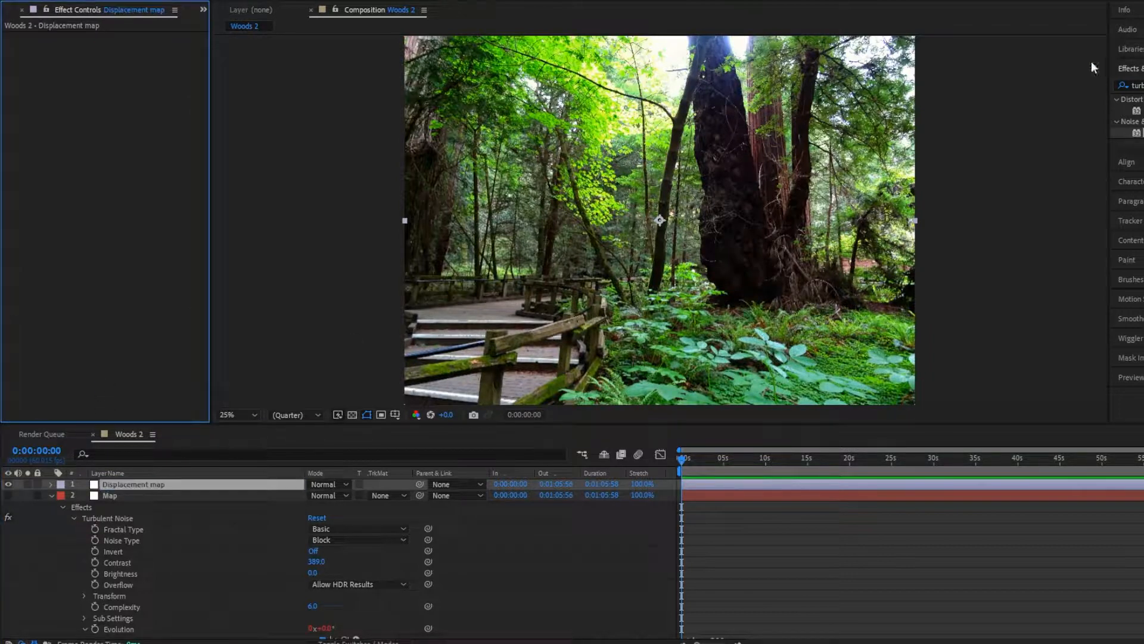
left_click(1130, 85)
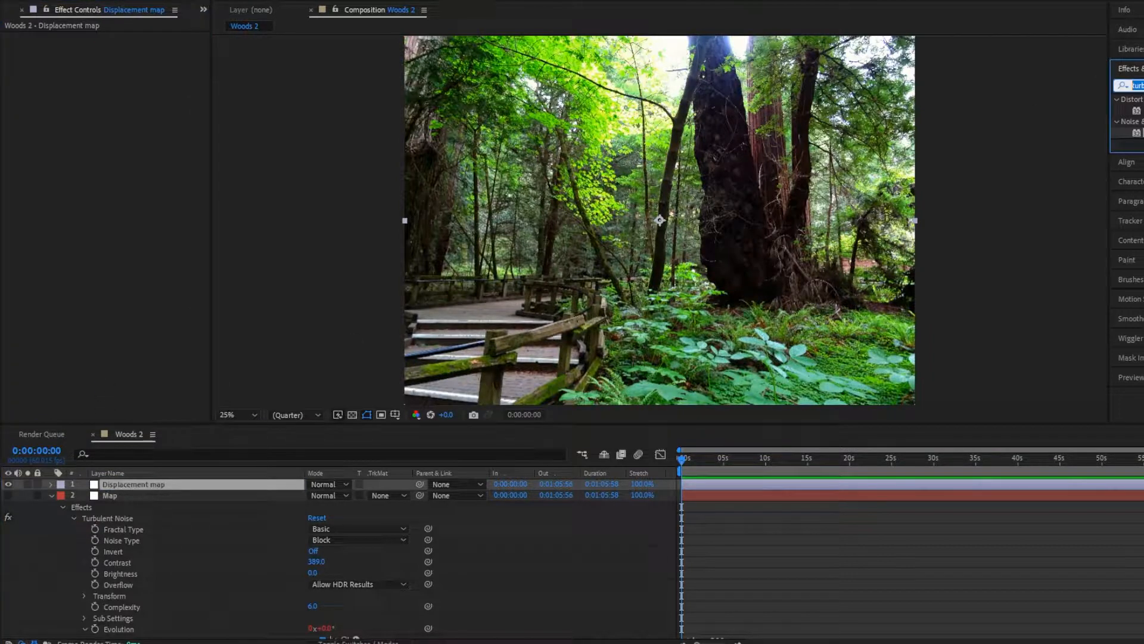
type("turb")
type("disp")
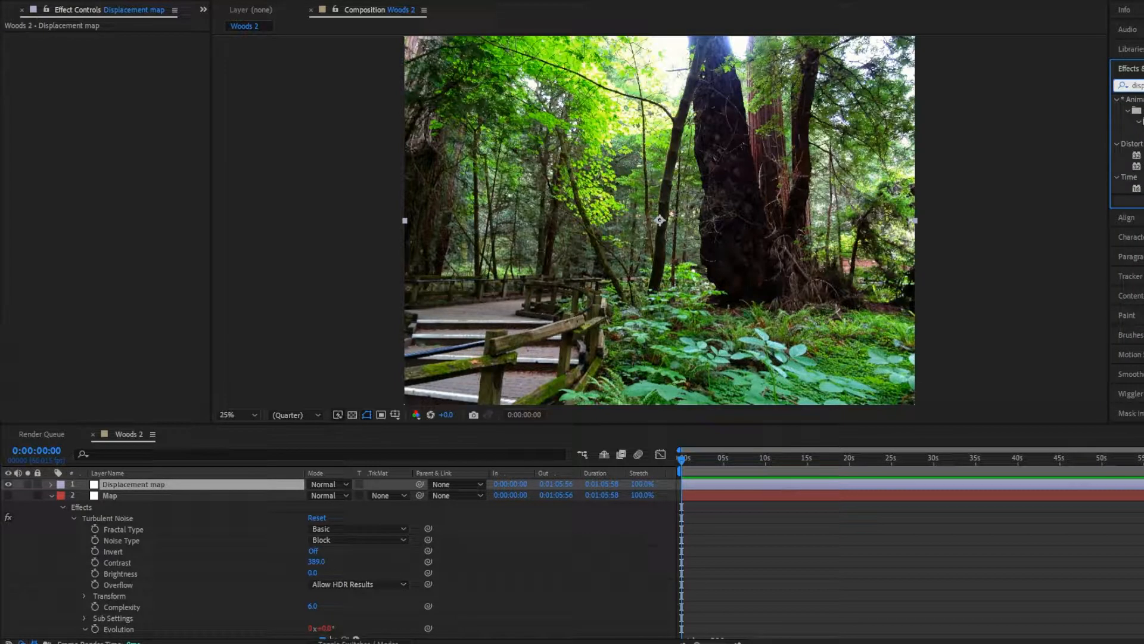
left_click_drag(1137, 155, 148, 483)
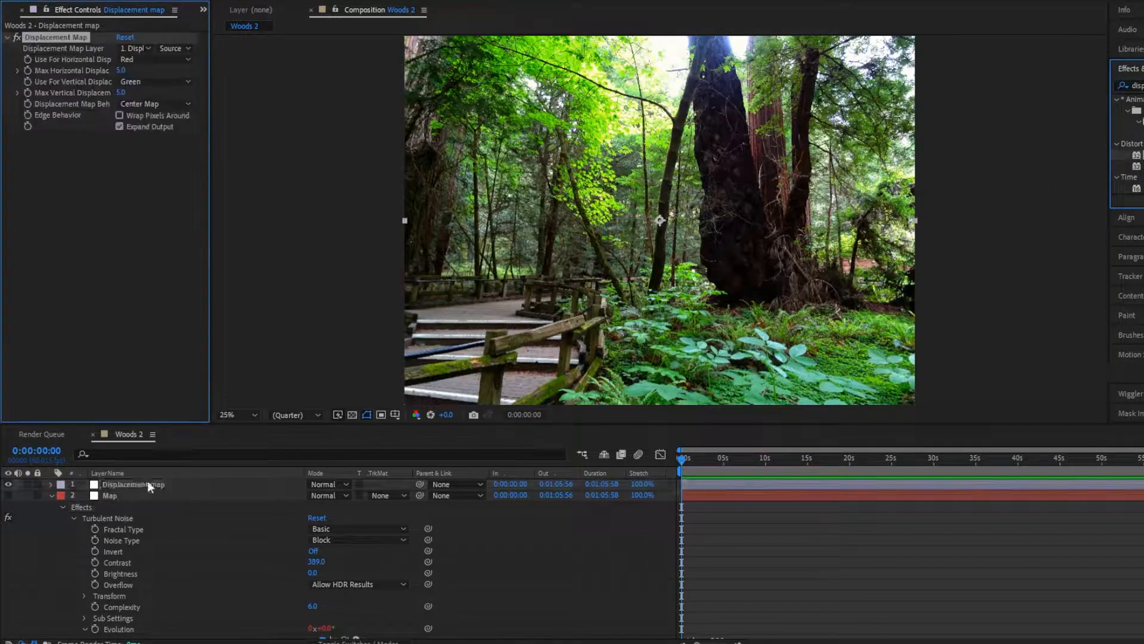
- Set the Displacement Map effect's map layer to Map, sampled with Effects & Masks
left_click(130, 50)
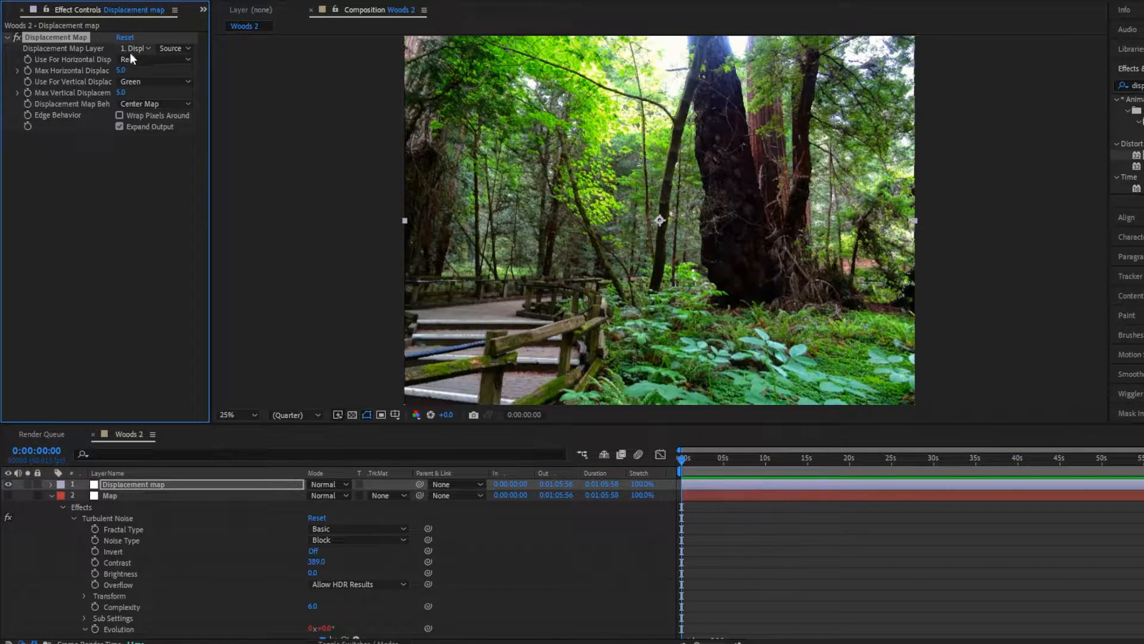
left_click(141, 92)
left_click(116, 489)
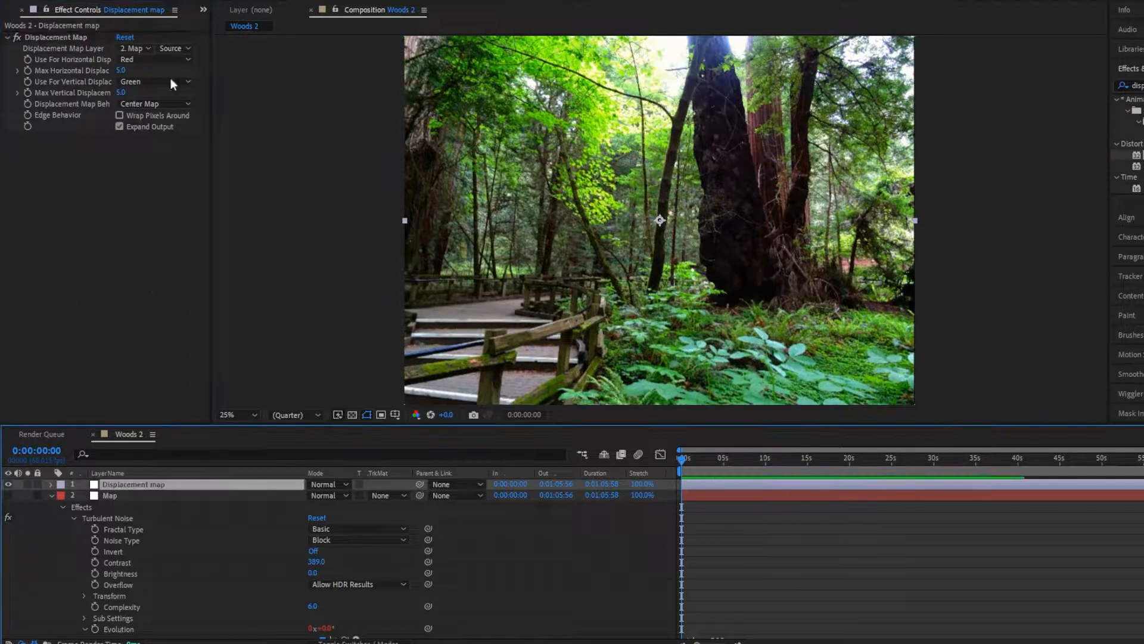
left_click(176, 48)
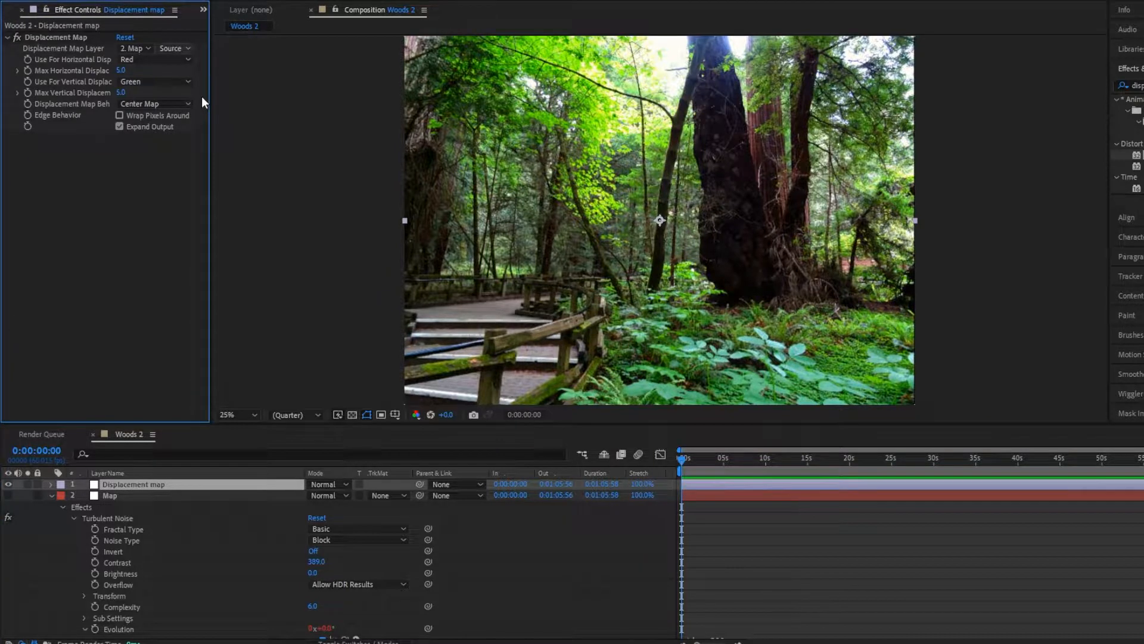
left_click(201, 96)
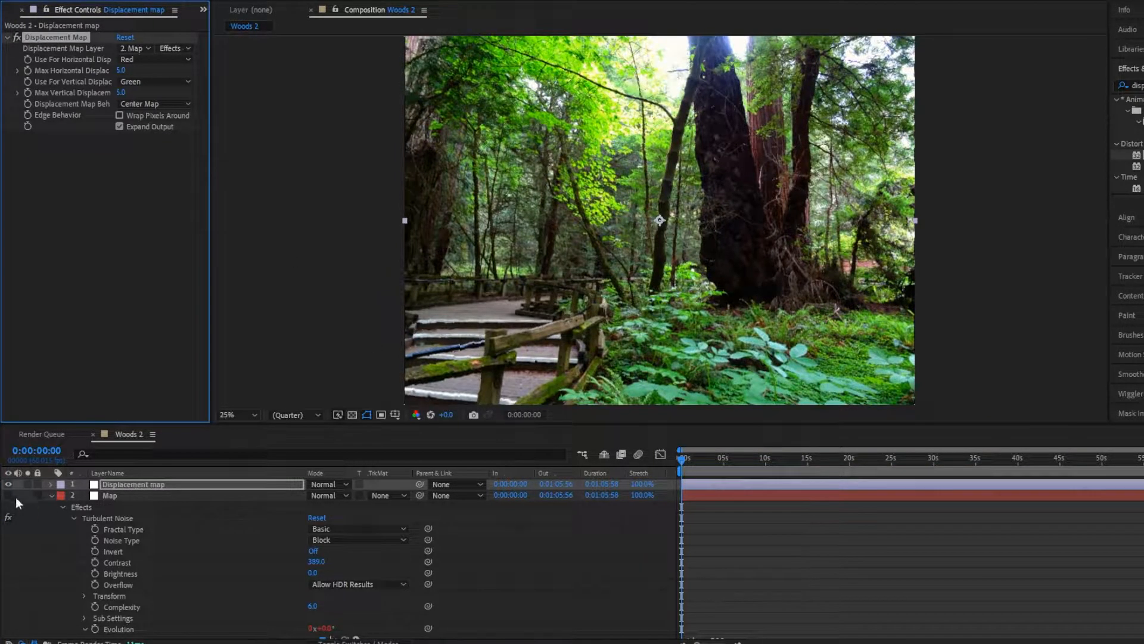
- Collapse the Map layer's properties and preview the displacement on the forest image
left_click(51, 496)
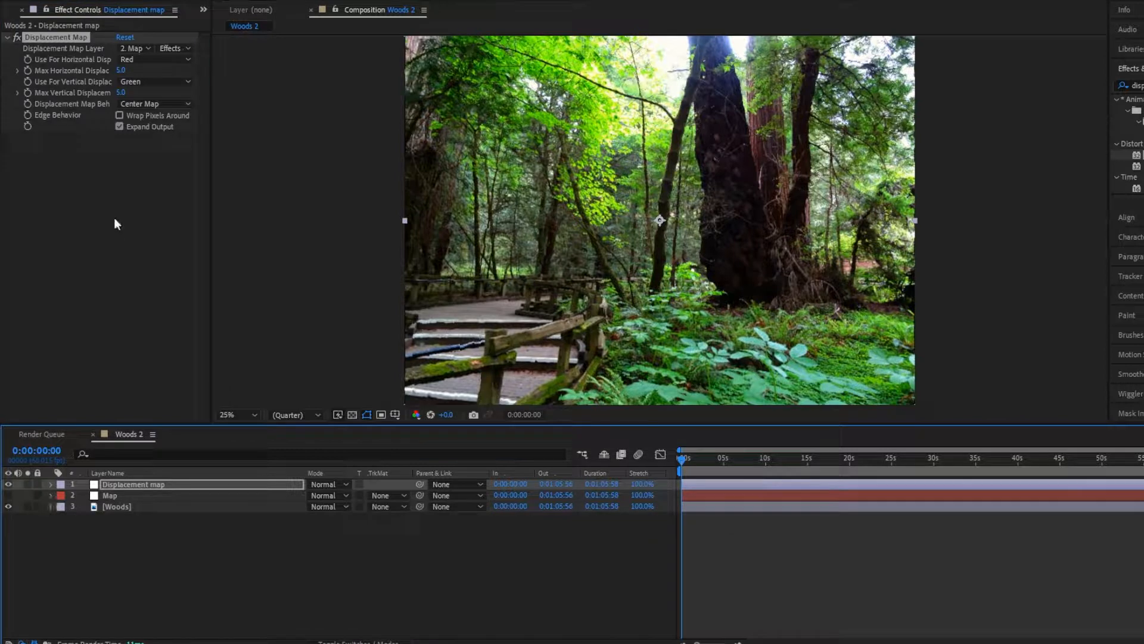
key("space")
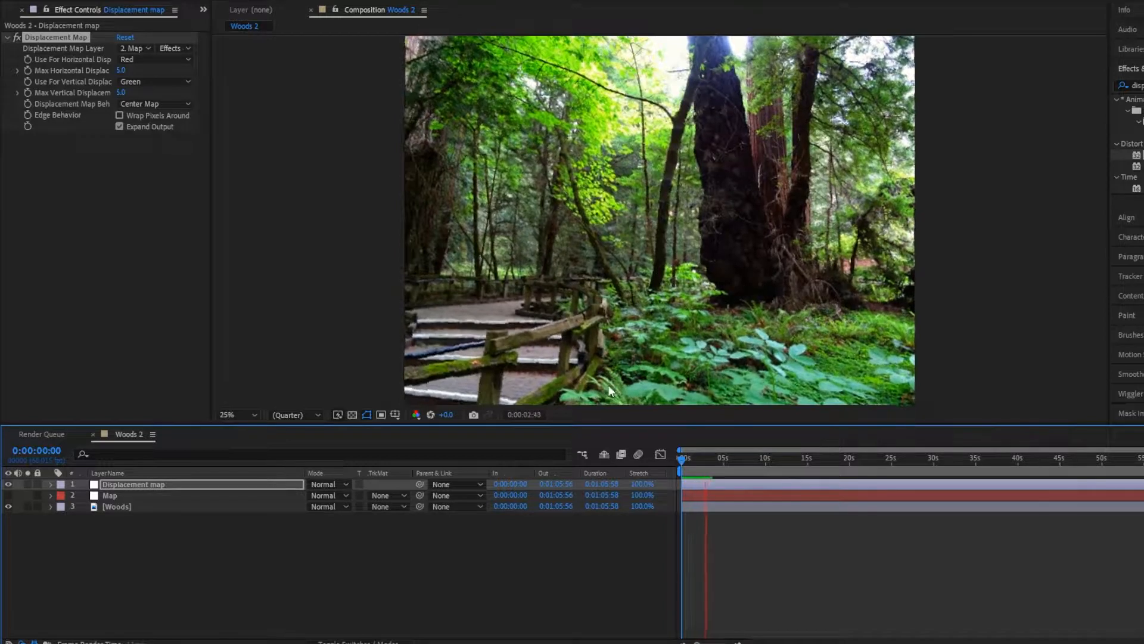
key("space")
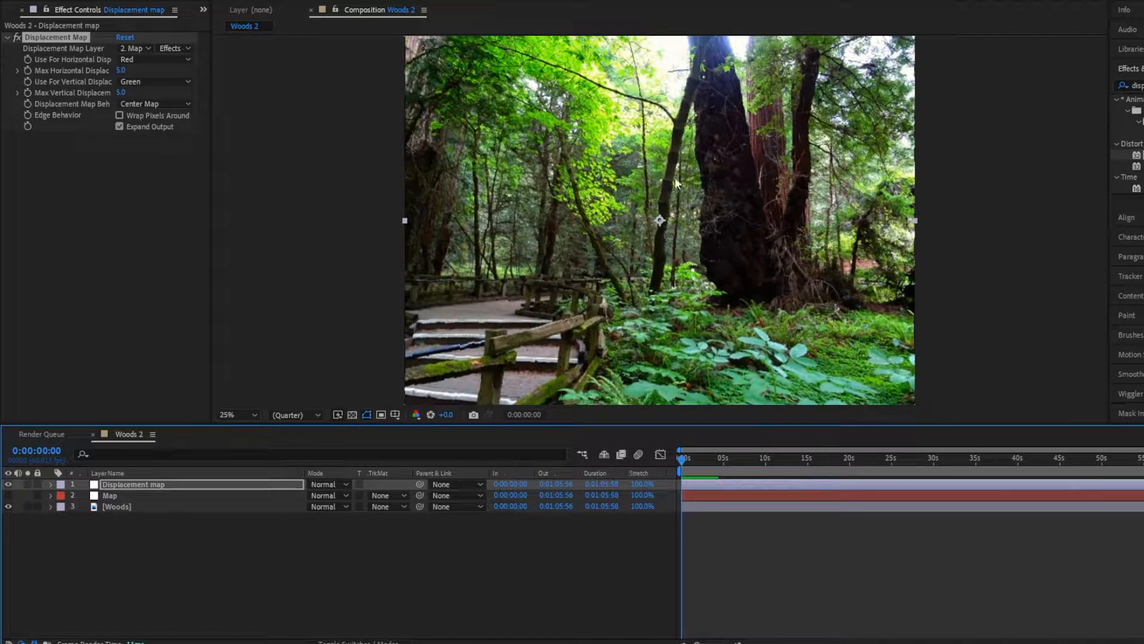
mouse_move(534, 140)
left_mouse_down()
mouse_move(533, 189)
mouse_move(524, 138)
left_mouse_up()
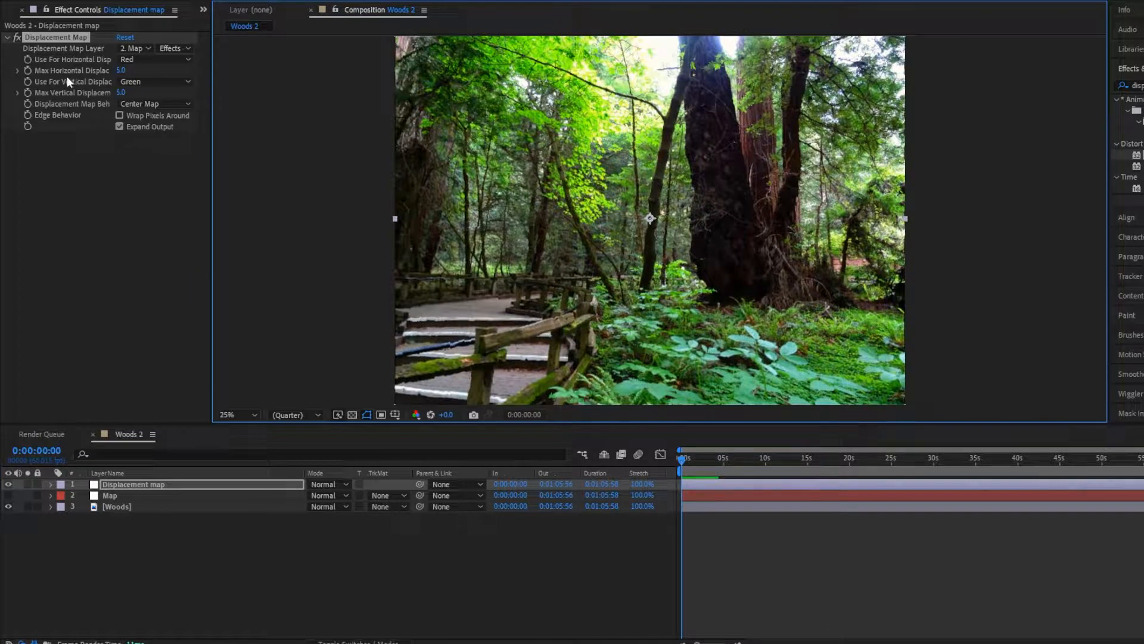
- Add the expression wiggle(.1,400) to the Displacement Map's Max Horizontal Displacement
left_click(28, 70, "alt")
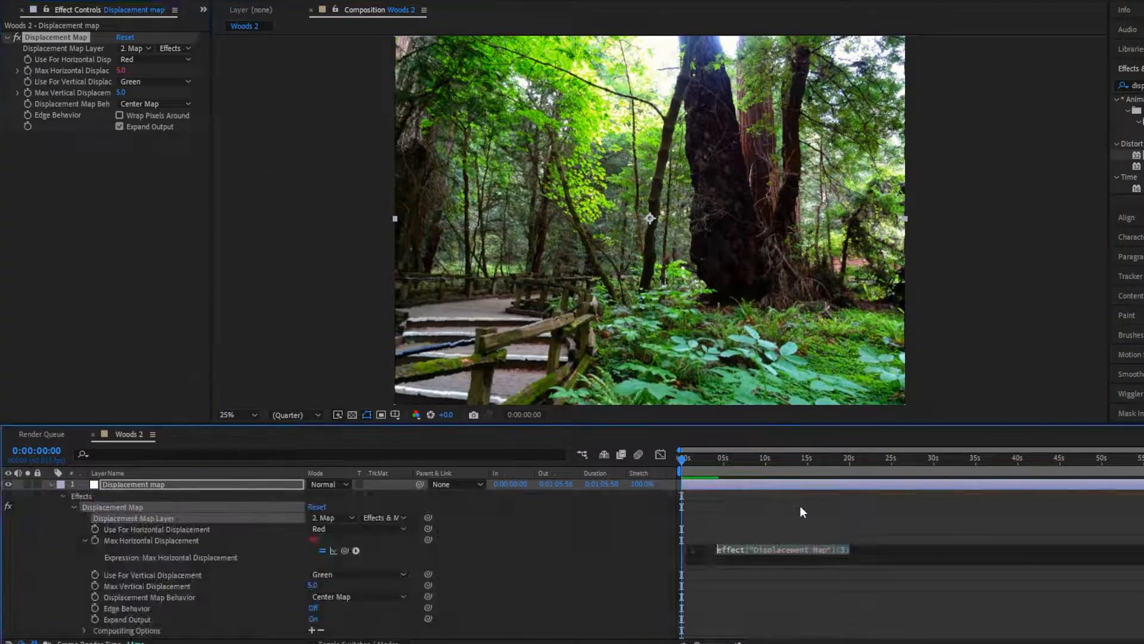
type("wiggle")
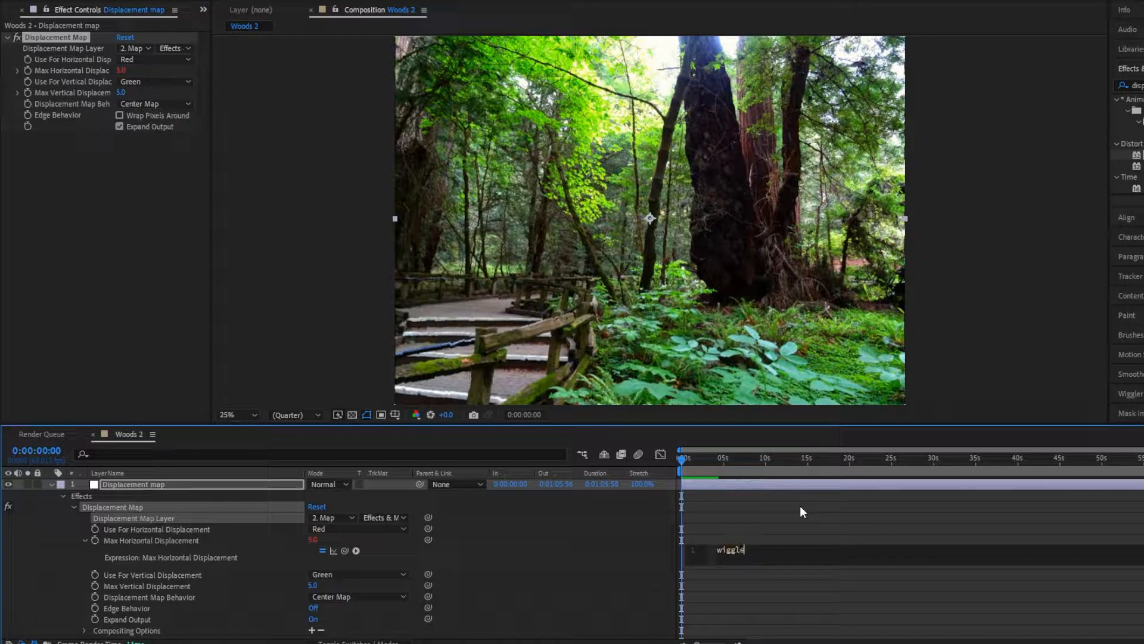
type("(.1,400")
left_click(799, 503)
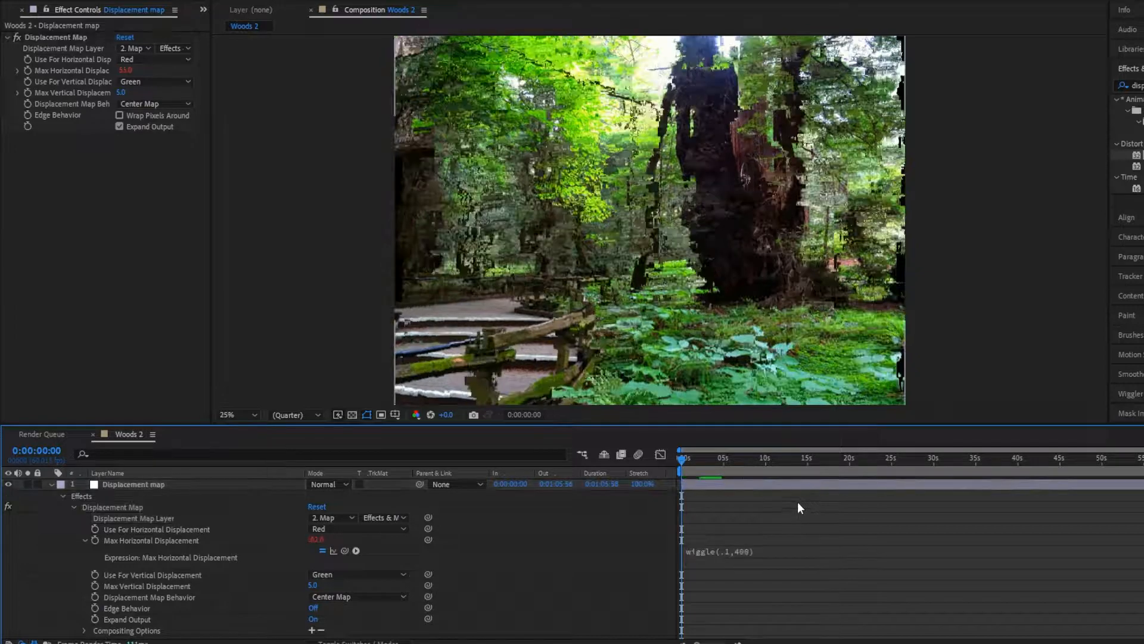
- Add the expression wiggle(.1,400) to the Displacement Map's Max Vertical Displacement
left_click(28, 93, "alt")
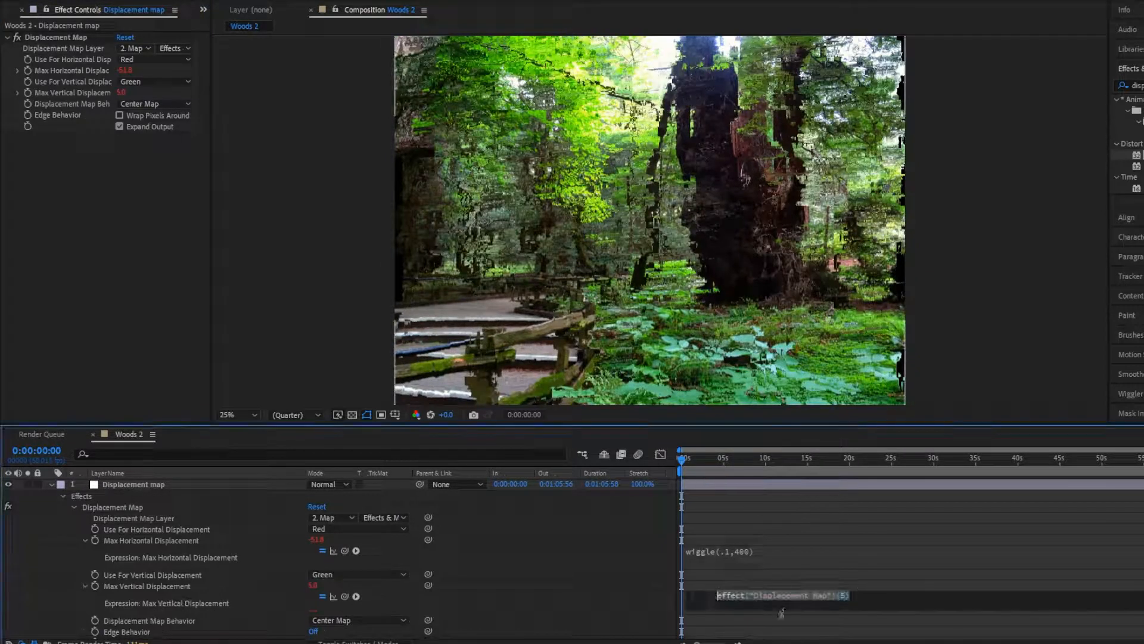
type("wiggle")
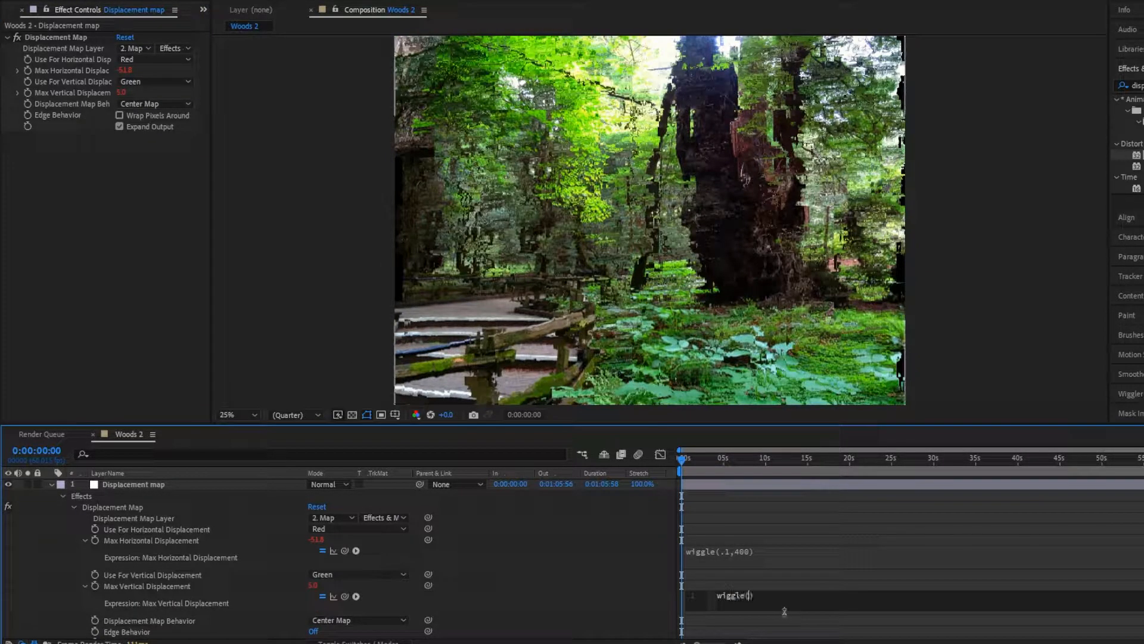
type("(.1,1")
type("00")
left_click(799, 538)
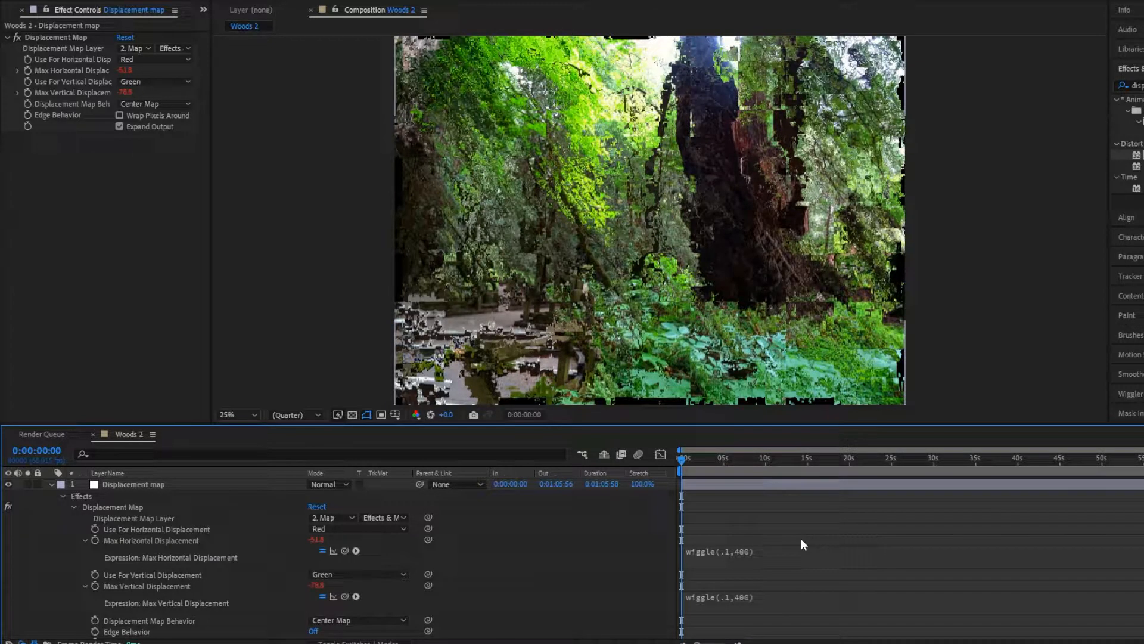
- Preview the wiggling displacement on the forest image and collapse the Displacement map layer's properties
key("space")
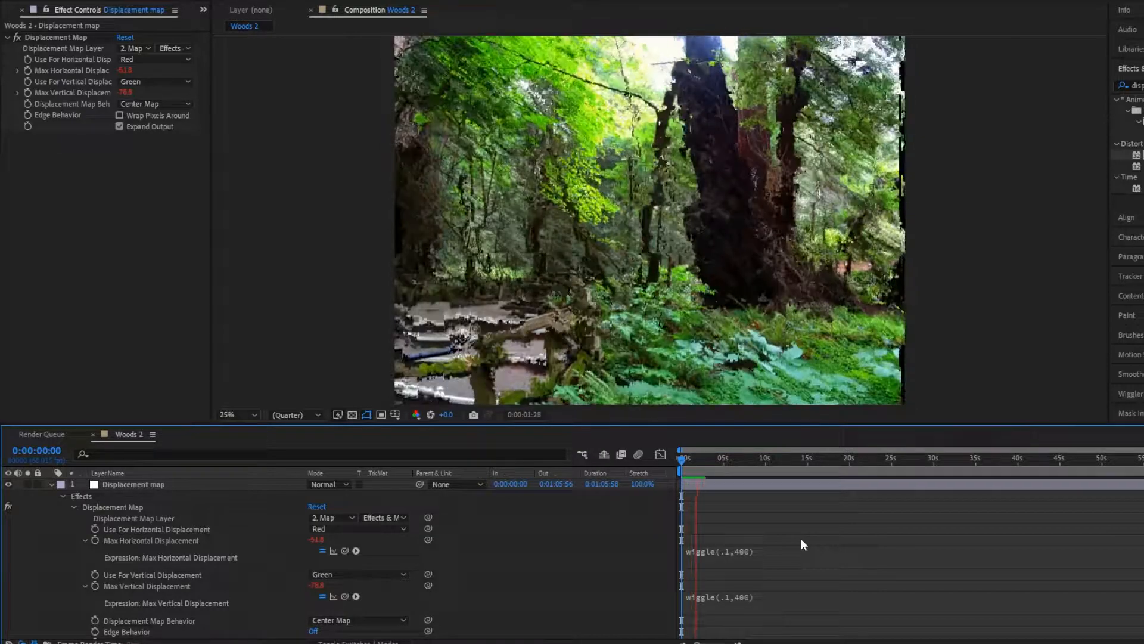
left_click(51, 484)
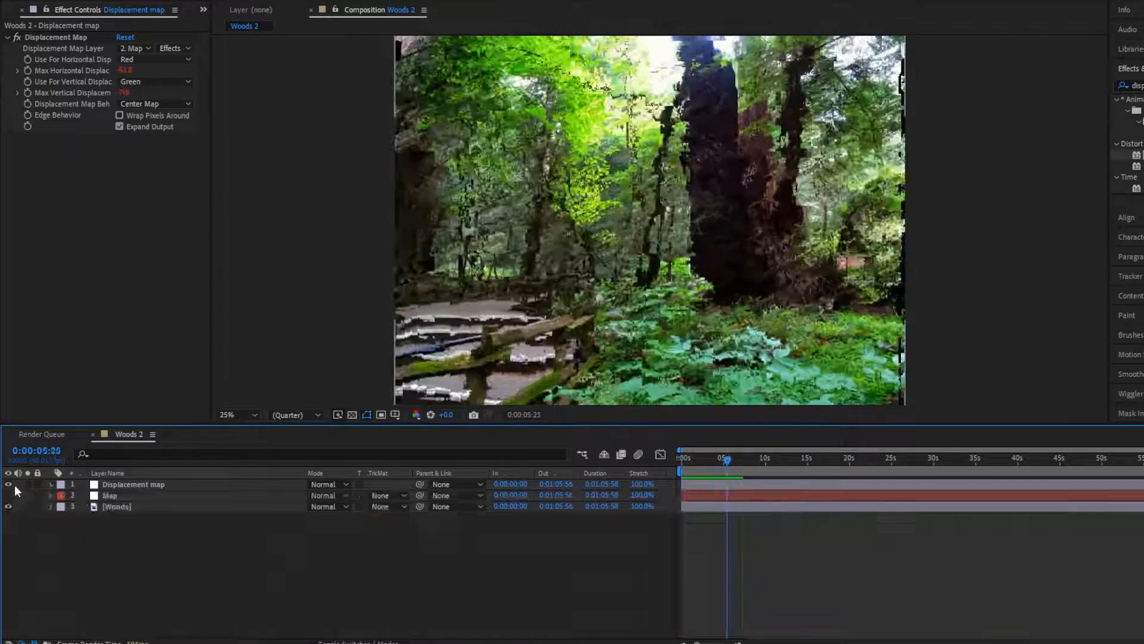
- Enlarge the Map layer's Turbulent Noise scale to 2235 and preview the displacement it produces on the forest image
left_click(7, 496)
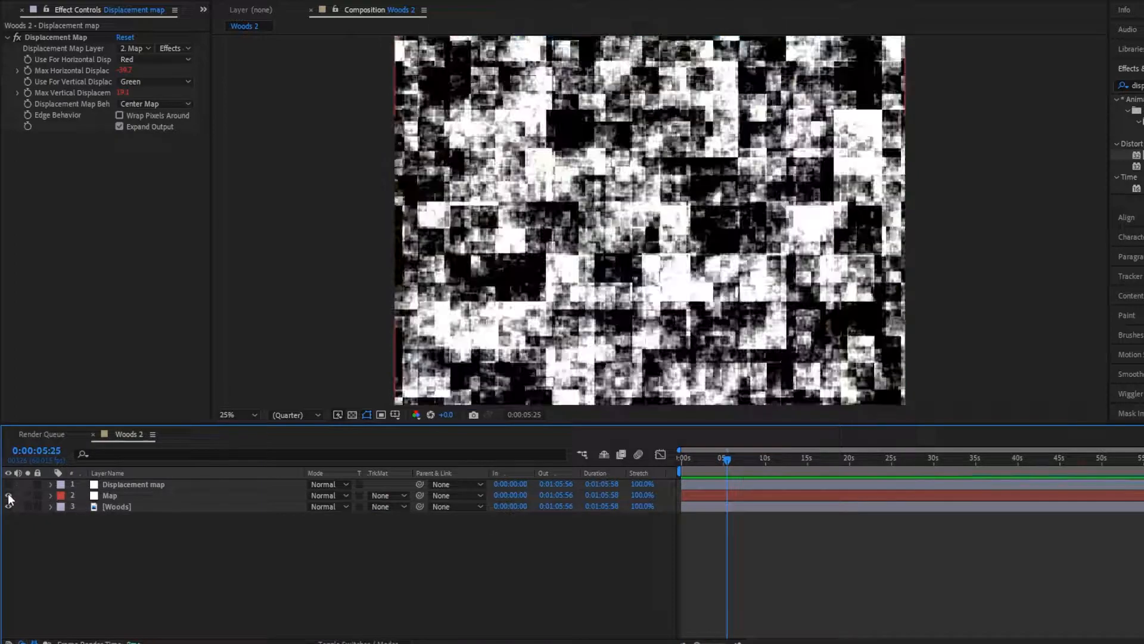
left_click(155, 495)
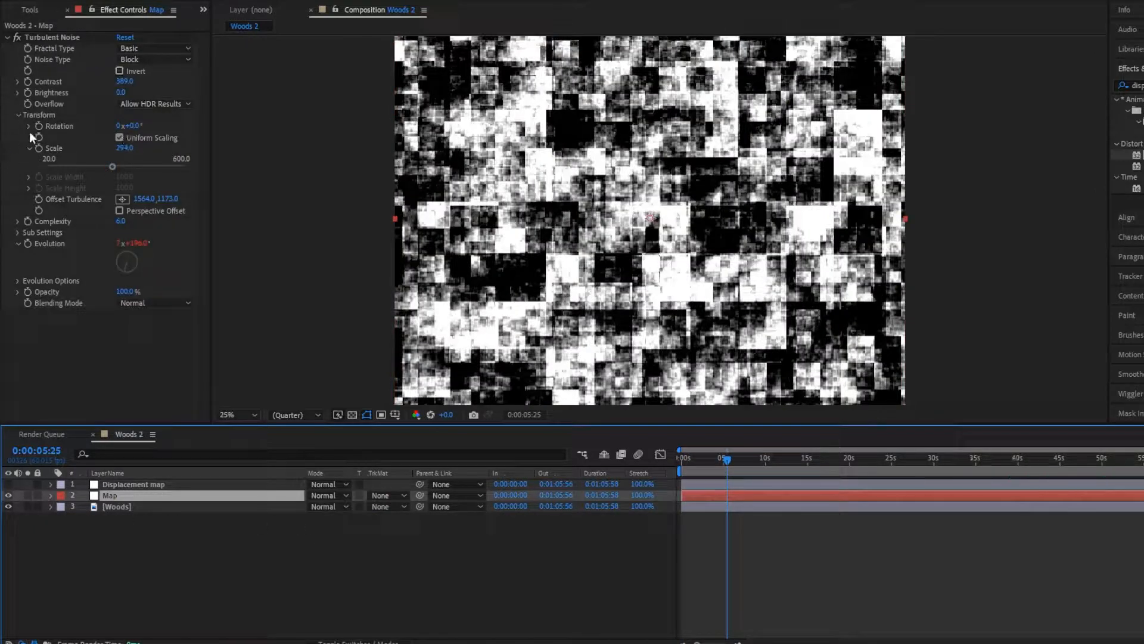
left_click(199, 167)
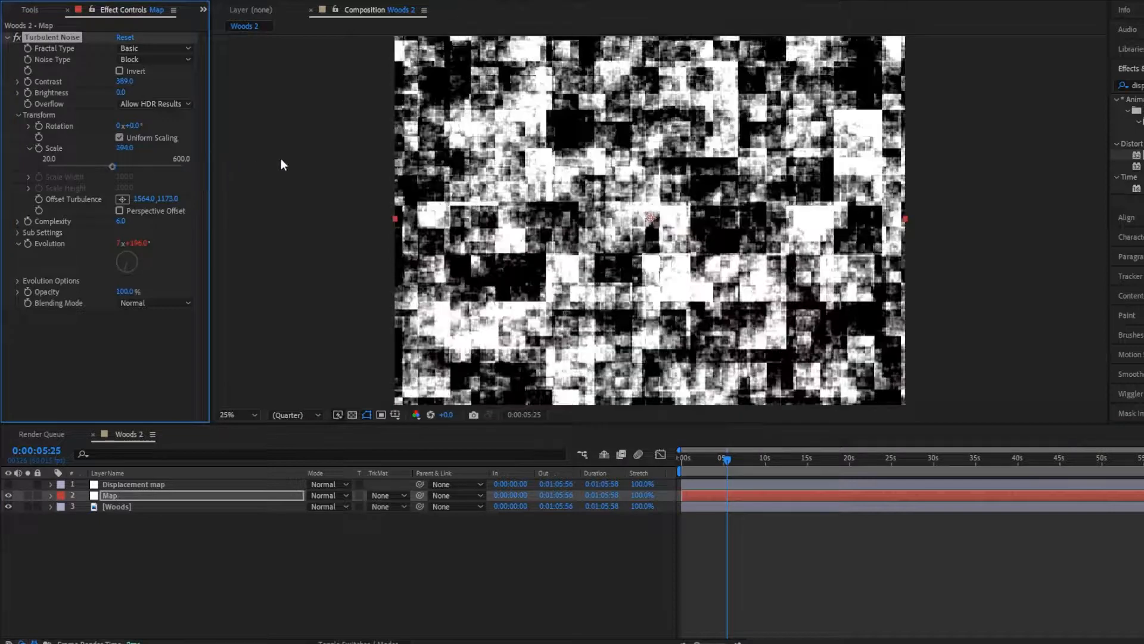
left_click_drag(153, 166, 188, 167)
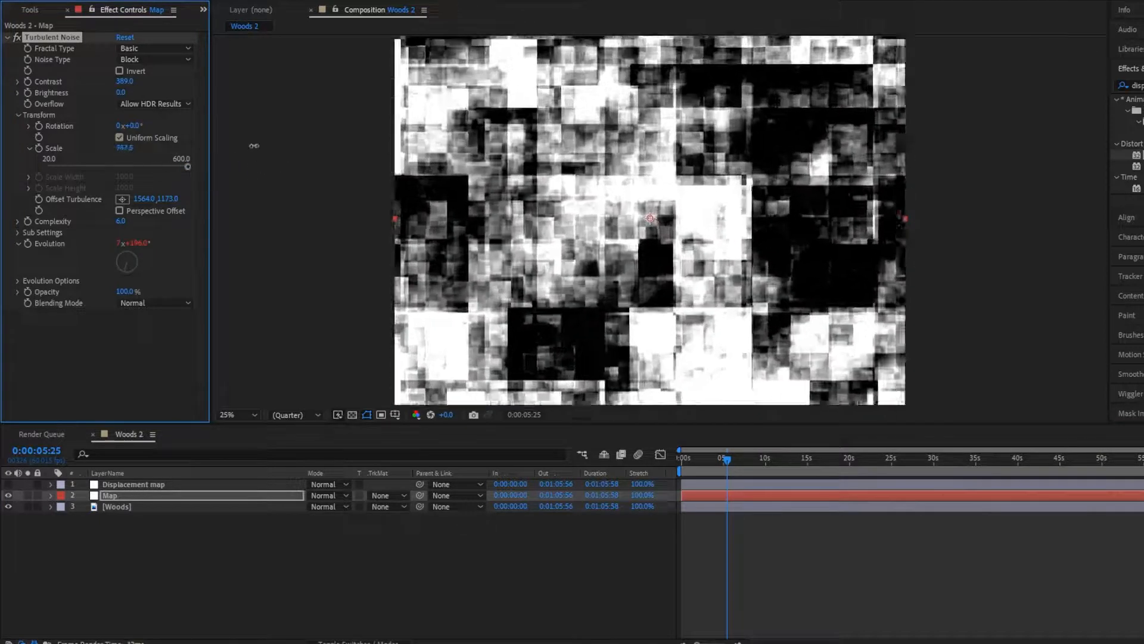
left_click_drag(127, 148, 246, 148)
left_click_drag(127, 148, 167, 147)
key("space")
key("space")
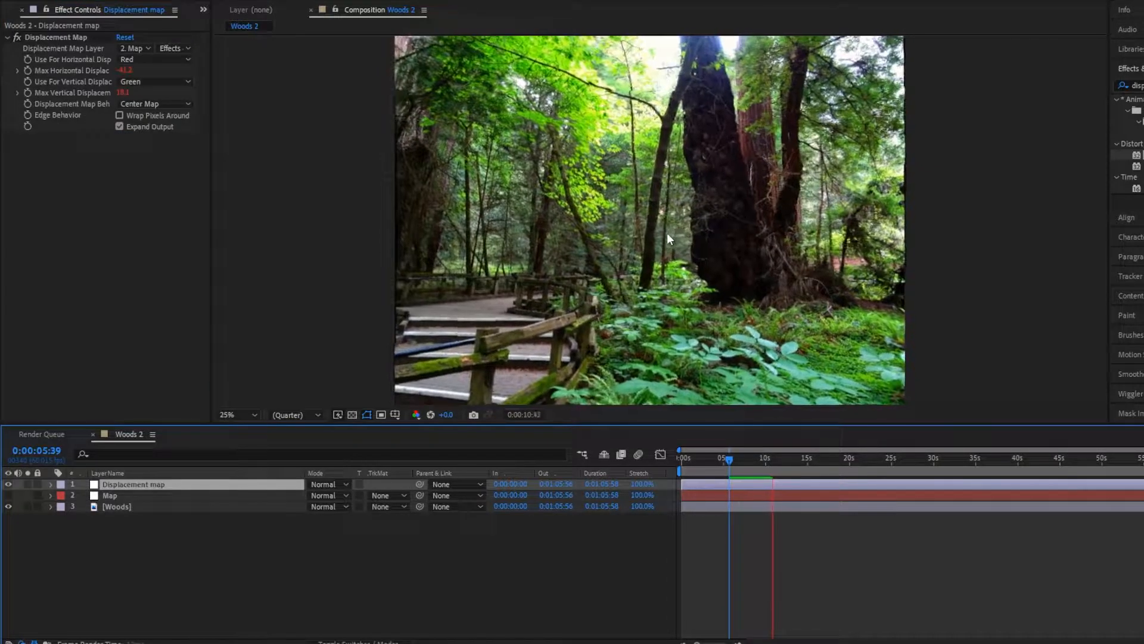
key("space")
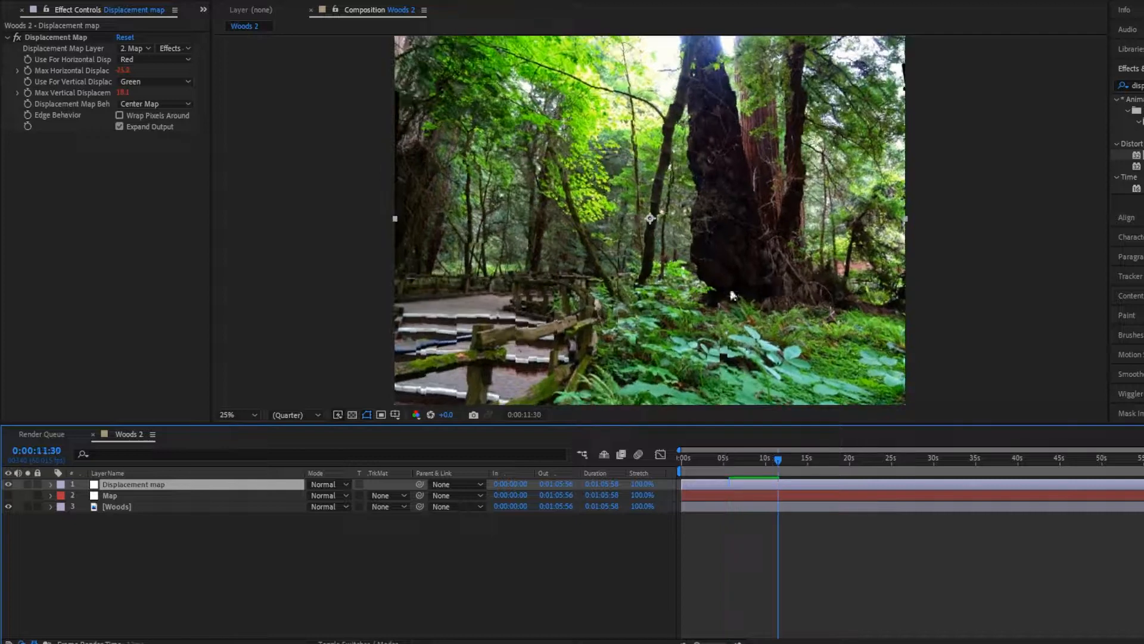
- Find the Gaussian Blur effect and apply it to the Map layer
left_click(110, 494)
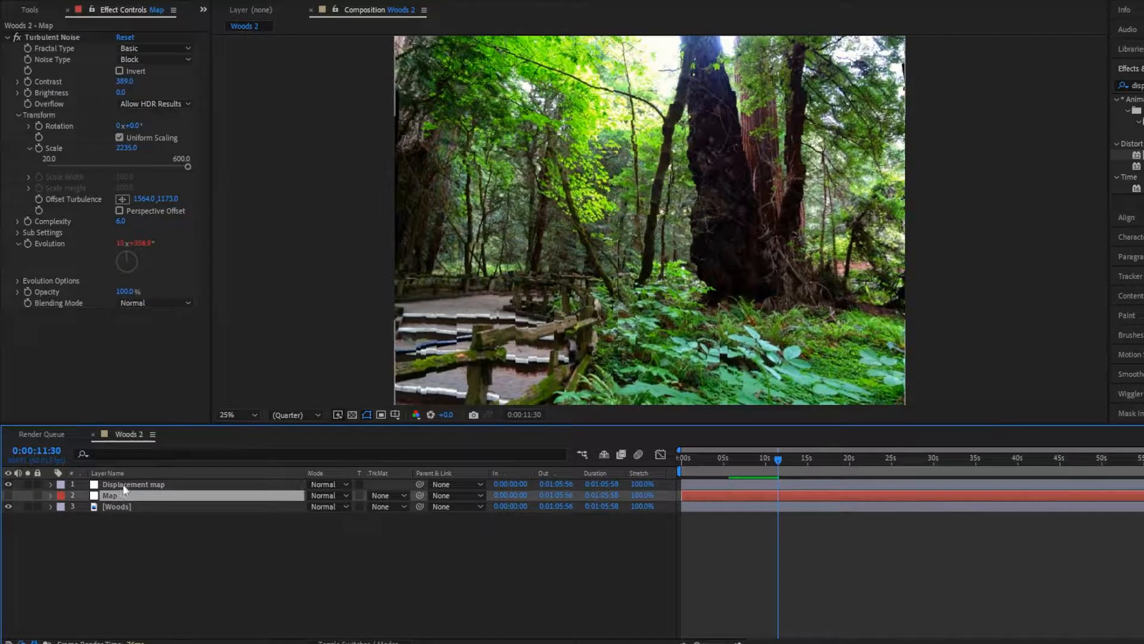
left_click(124, 483)
left_click(120, 493)
double_click(1126, 86)
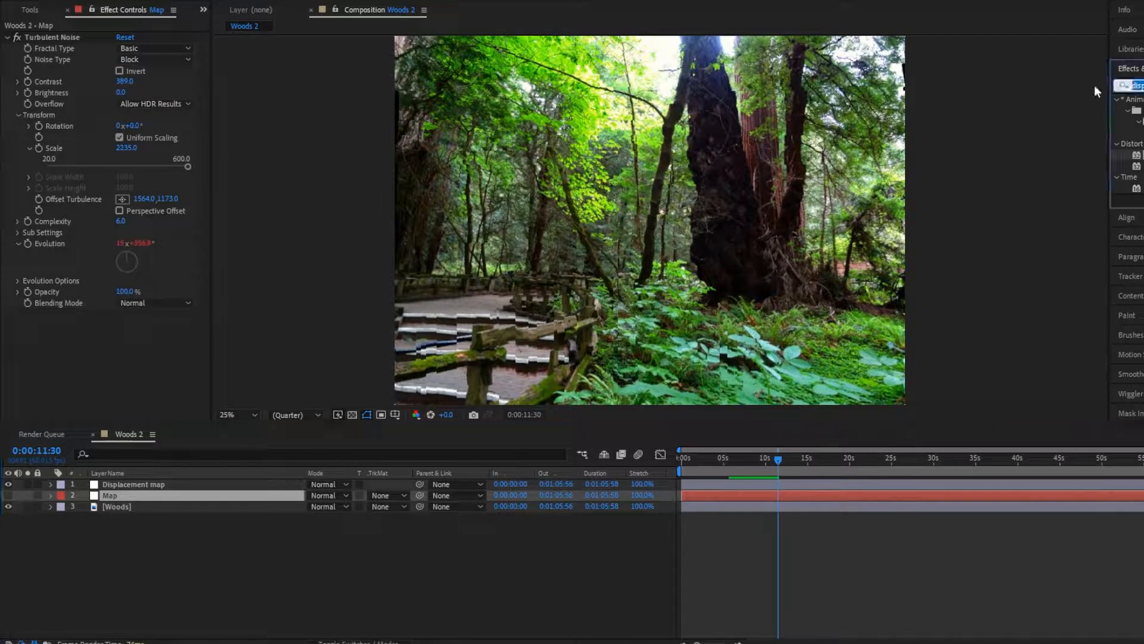
type("gau")
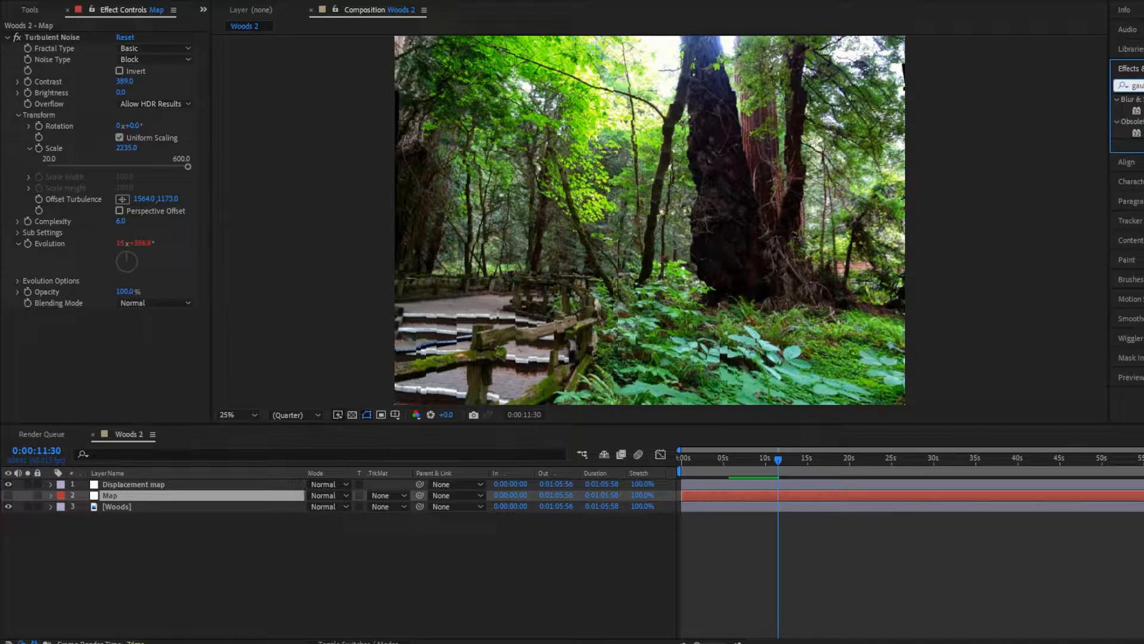
left_click_drag(1137, 110, 135, 495)
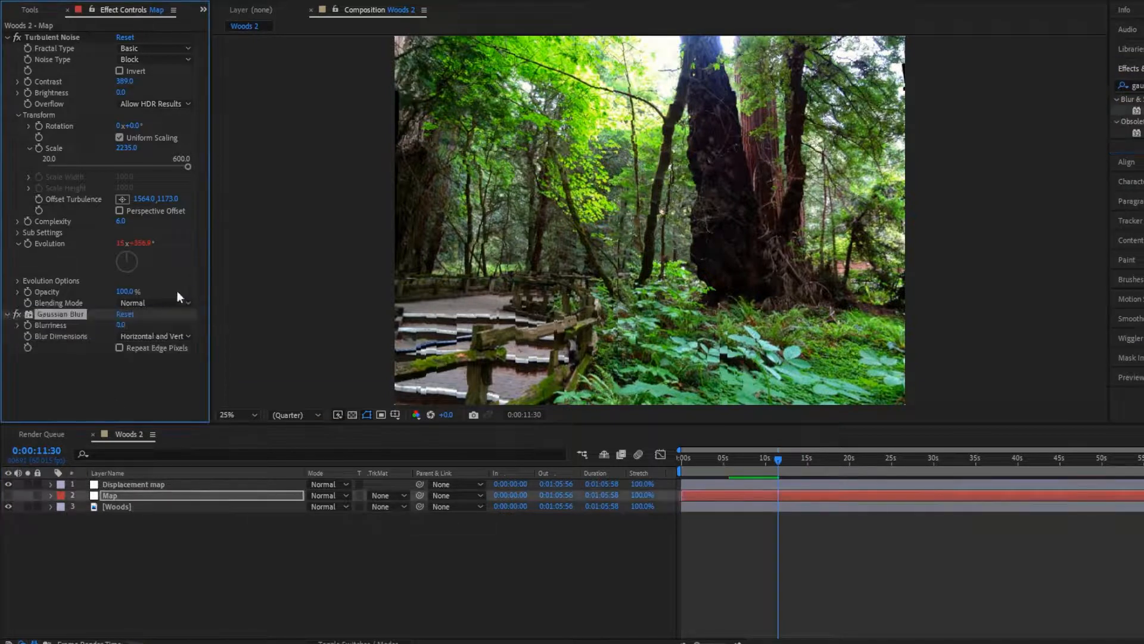
- Set the Map layer's Gaussian Blur blurriness to 10 and preview the result
left_click(120, 325)
type("10")
key("Return")
key("space")
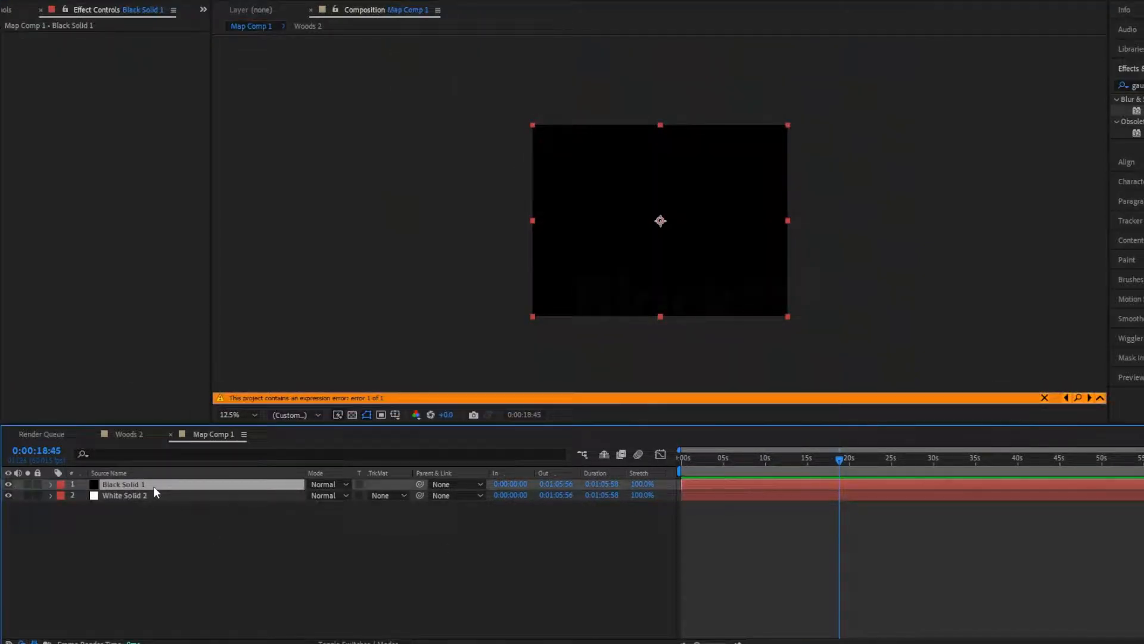
- In Map Comp 1, shrink the black solid to about 24.3 by 30.4% and add the expression wiggle(3,100) to its Scale
left_click_drag(533, 316, 631, 250)
left_click_drag(842, 460, 481, 507)
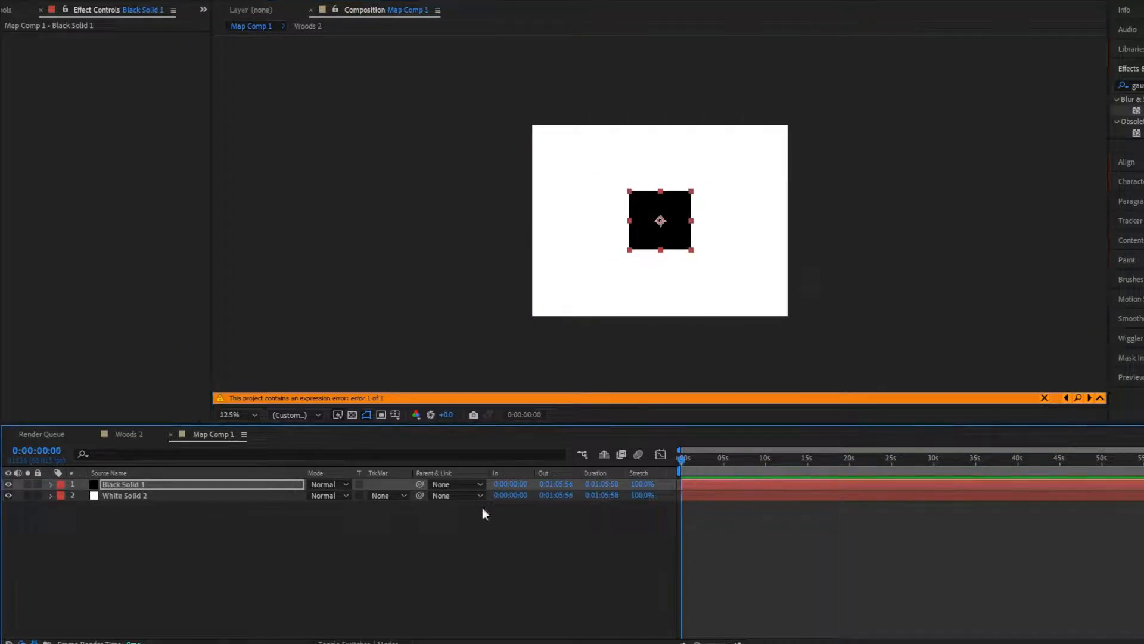
left_click(51, 484)
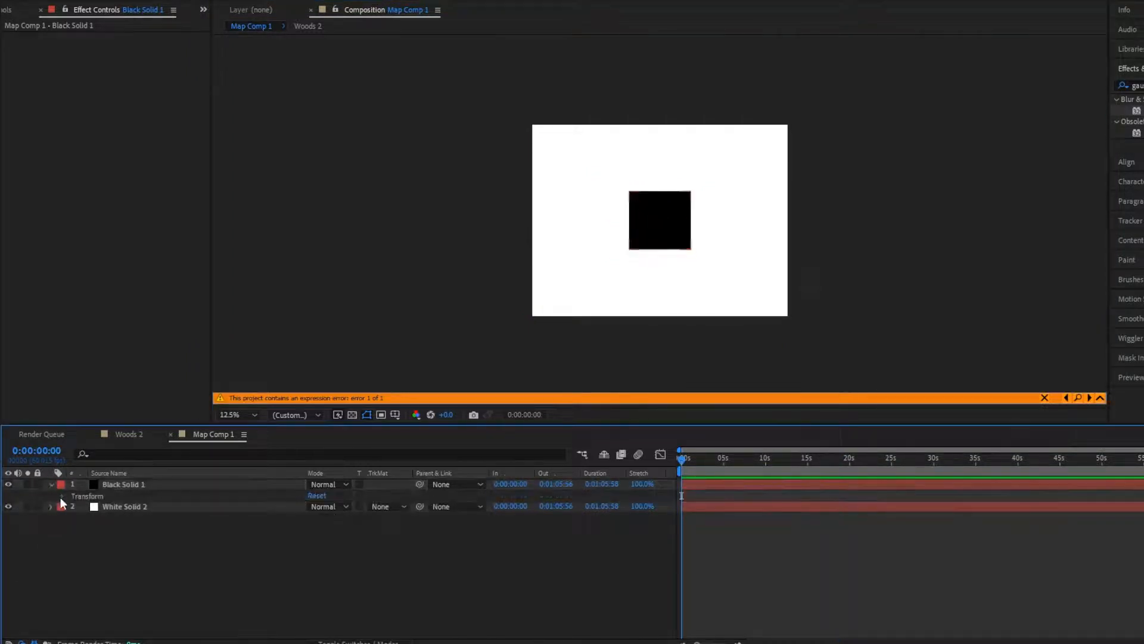
left_click(62, 497)
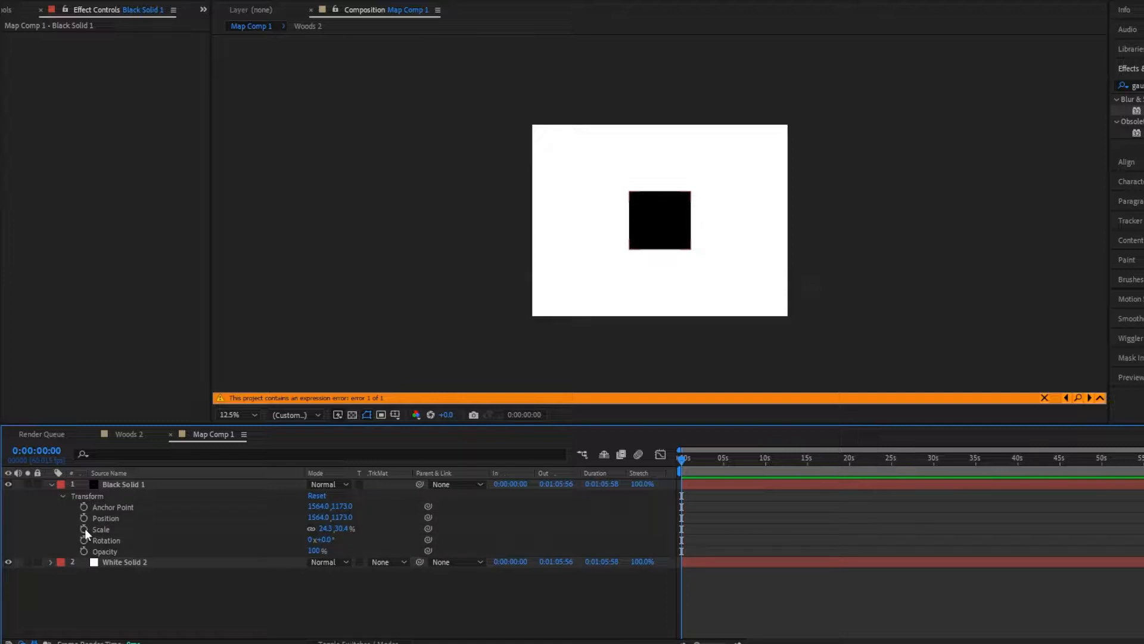
left_click(84, 529, "alt")
type("w")
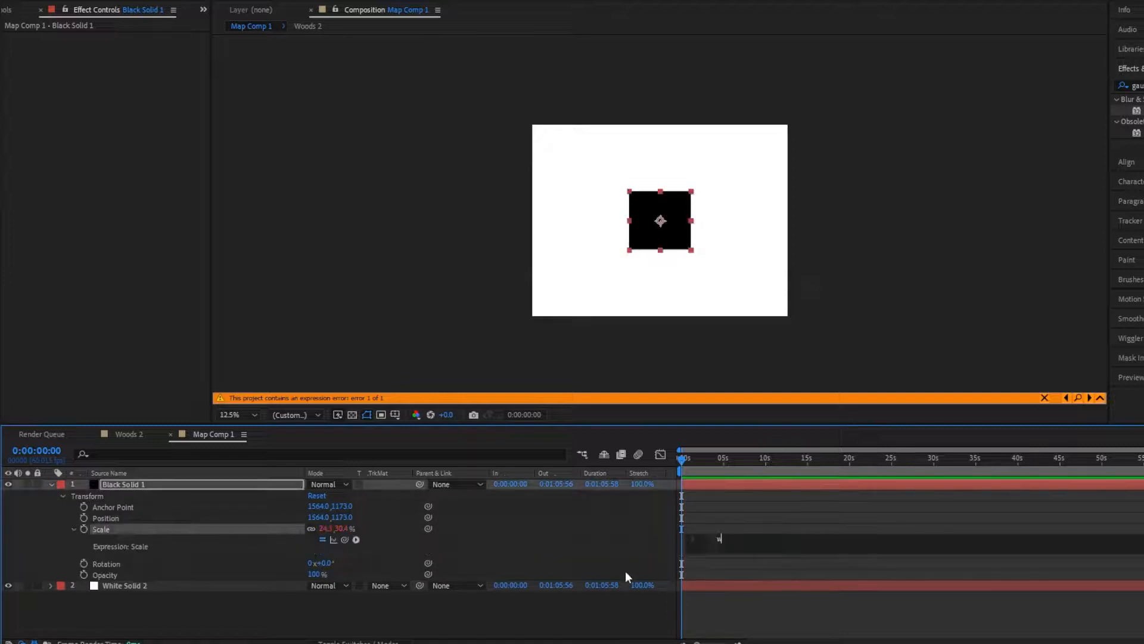
type("iggle(3,100")
left_click(688, 514)
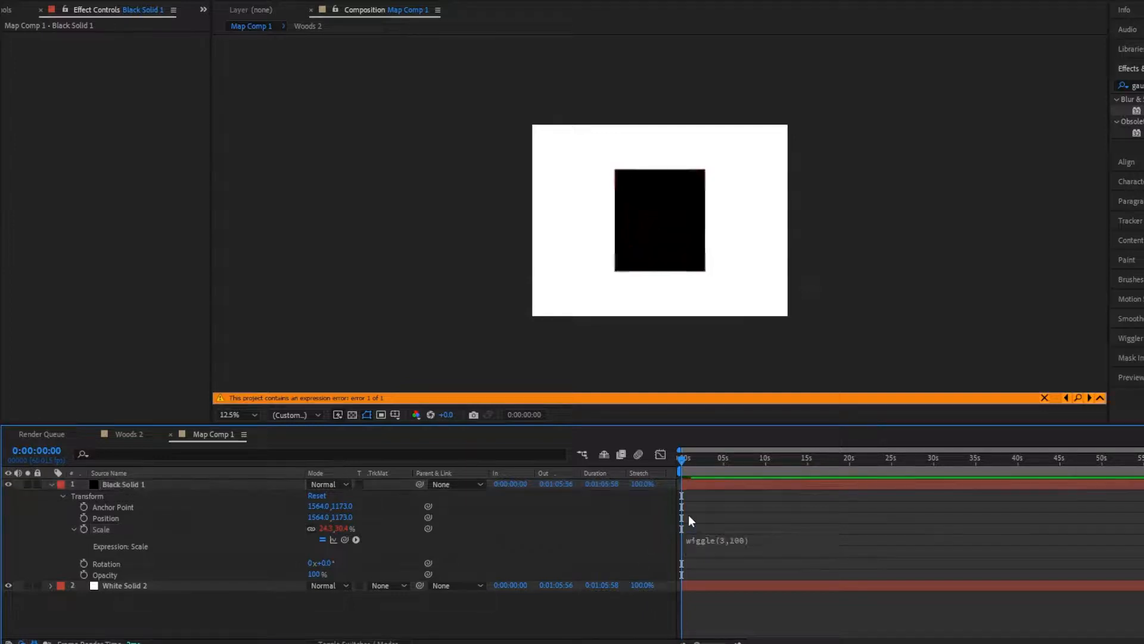
key("space")
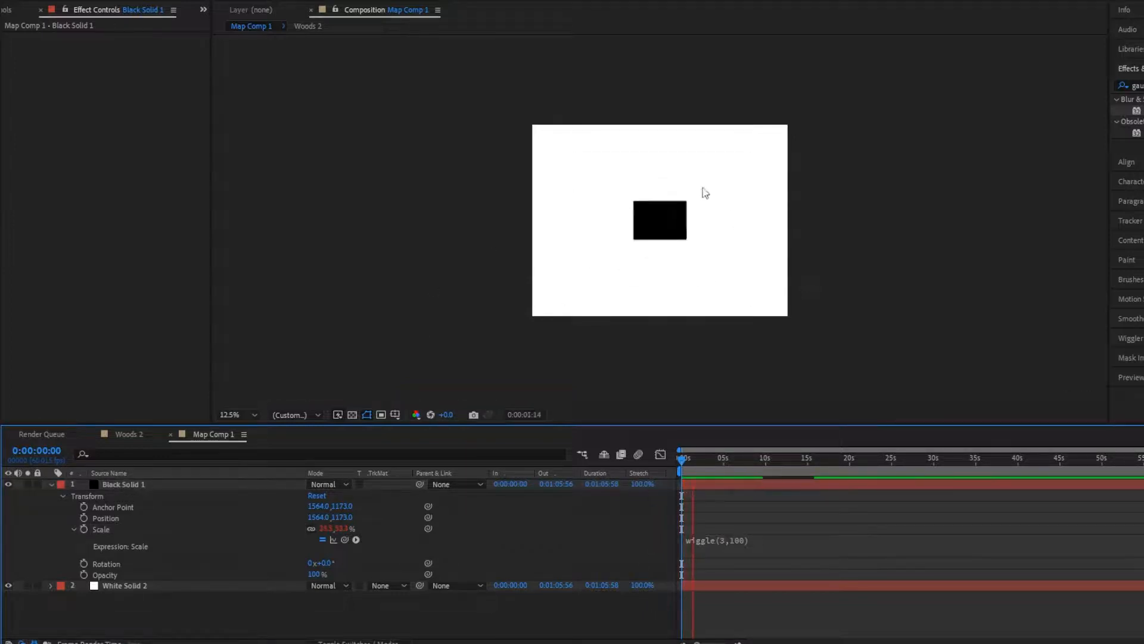
- Change the black solid's Scale expression to wiggle(1,100) and preview it from the start of the timeline
left_click(738, 543)
double_click(752, 539)
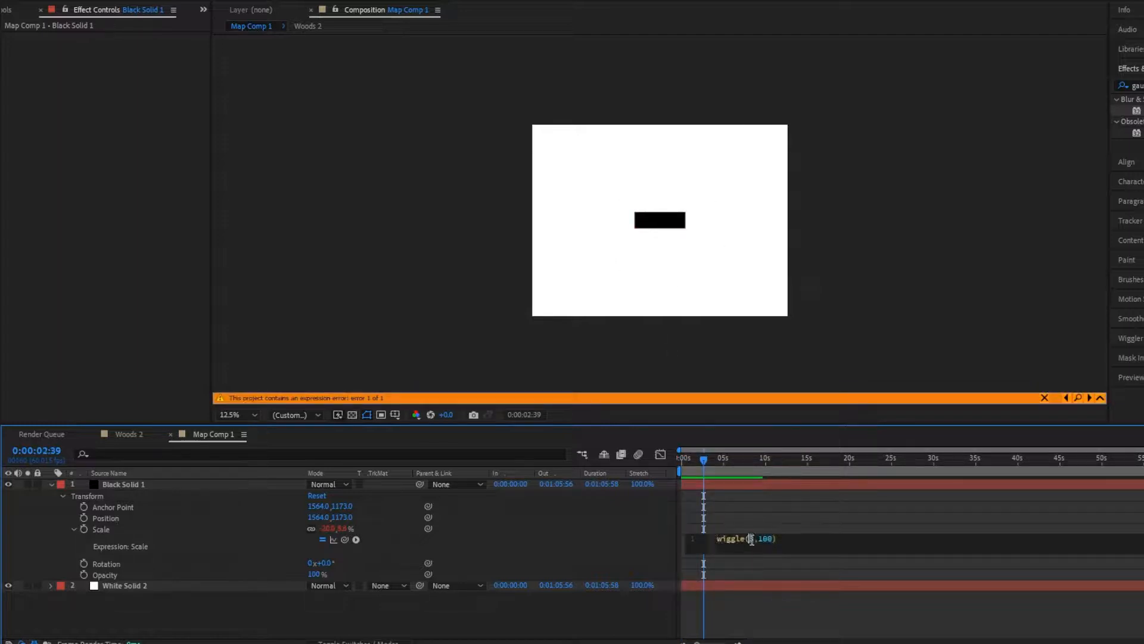
type("1")
left_click(779, 528)
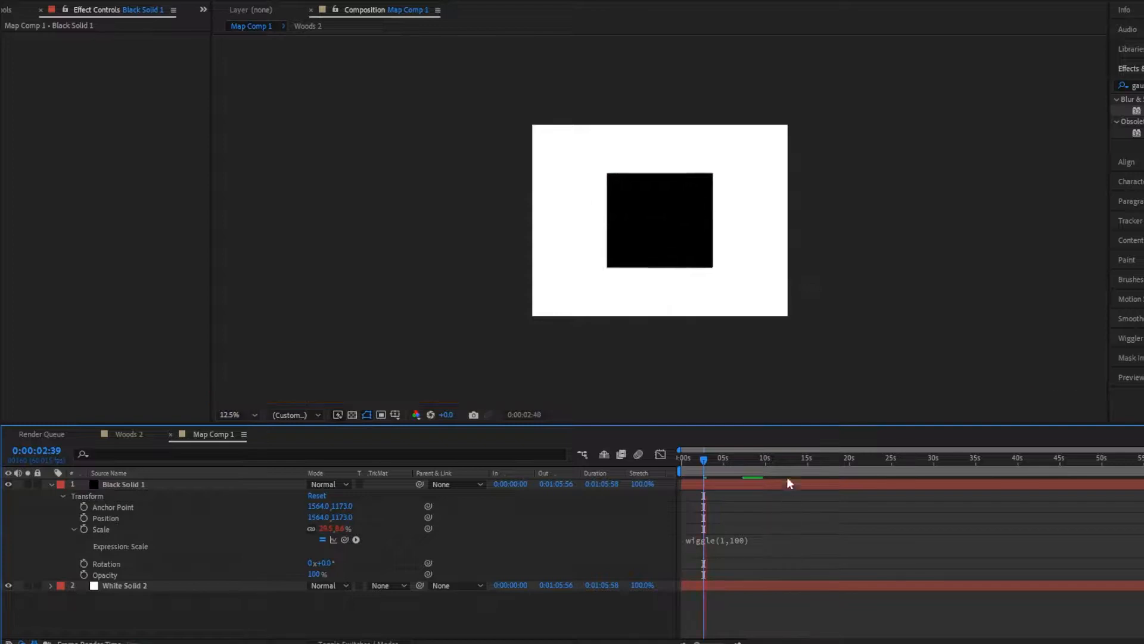
left_click(685, 457)
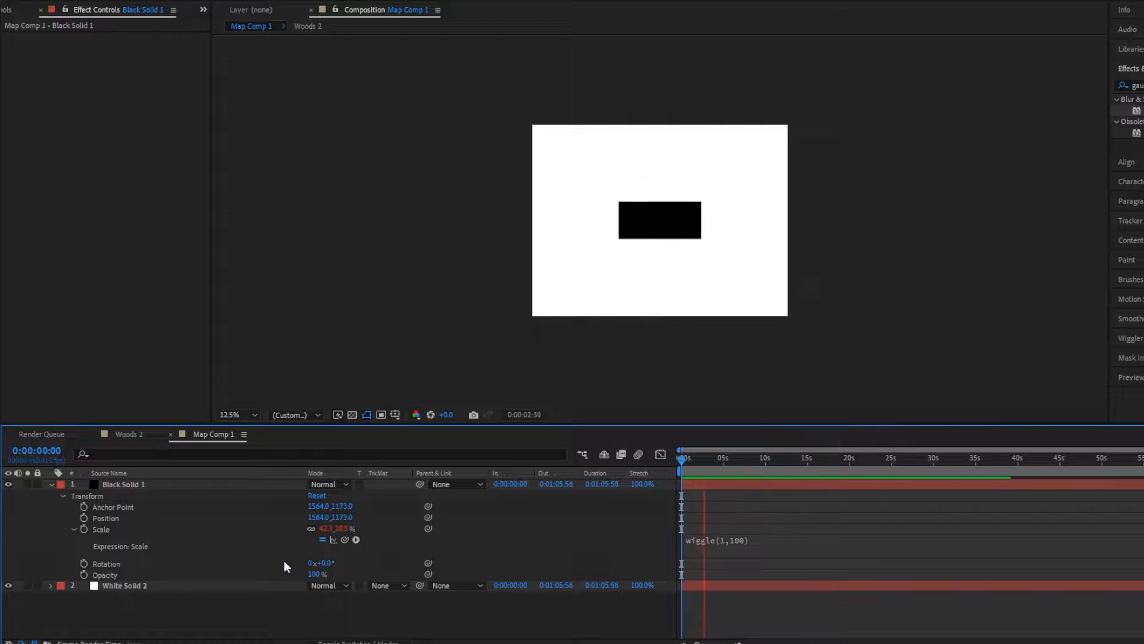
key("space")
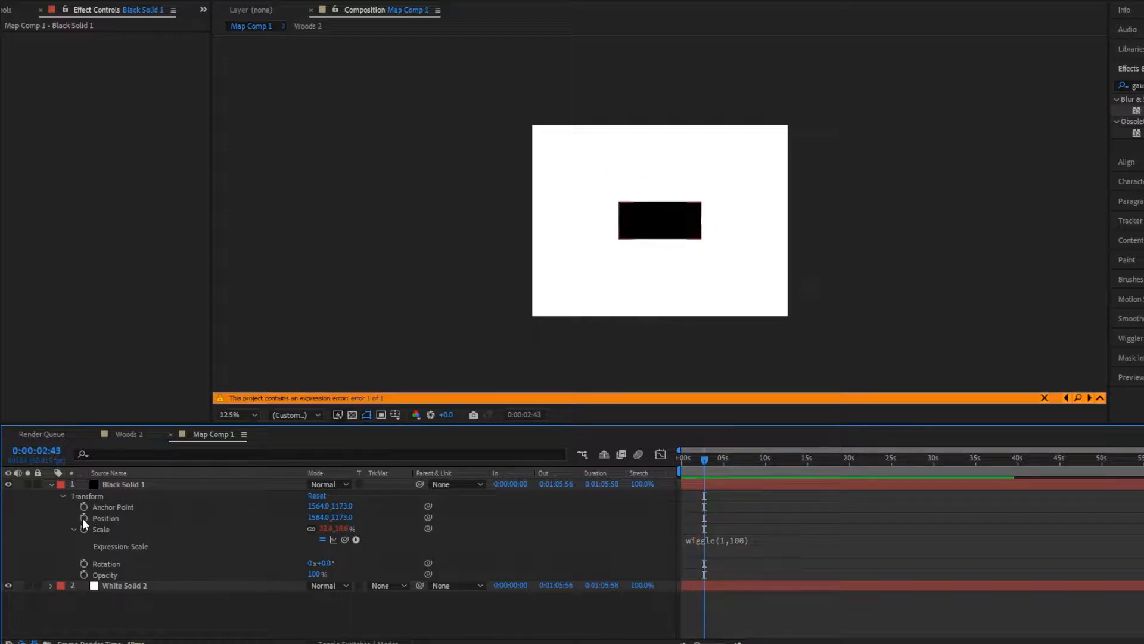
- Add the expression wiggle(1,1600) to the black solid's Position and preview the movement
key("alt+Tab")
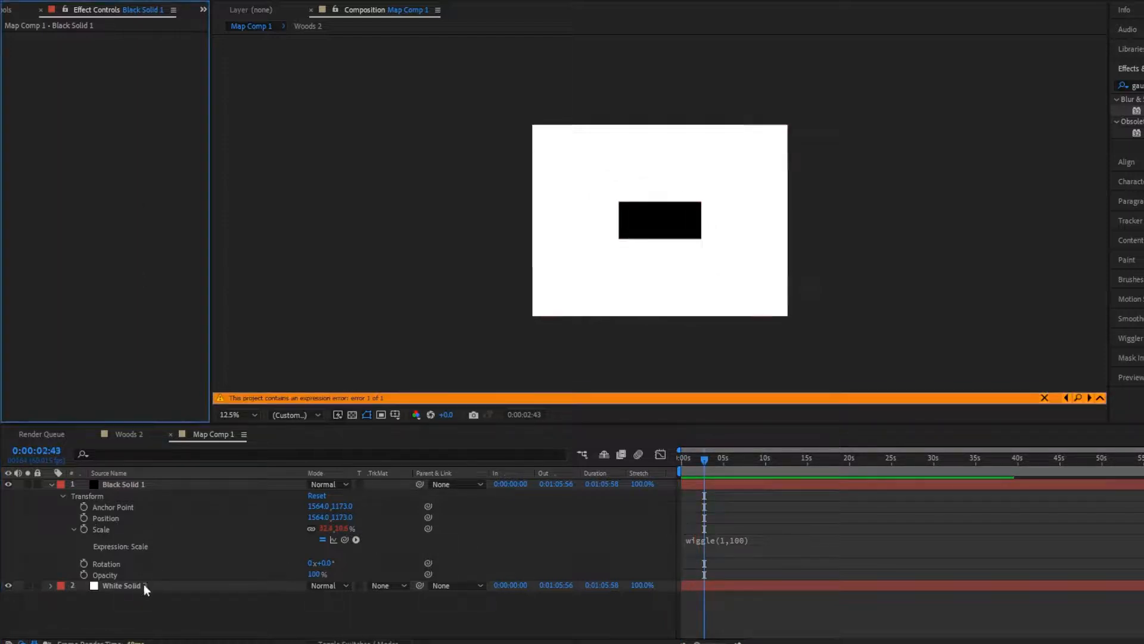
left_click(84, 517, "alt")
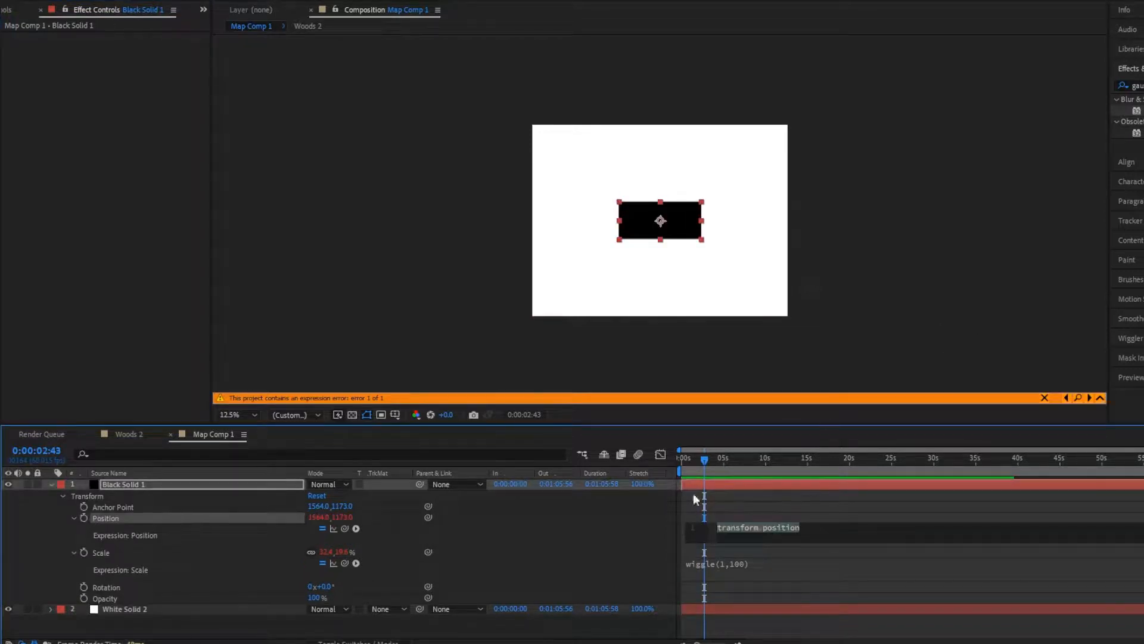
type("wiggle(1,800")
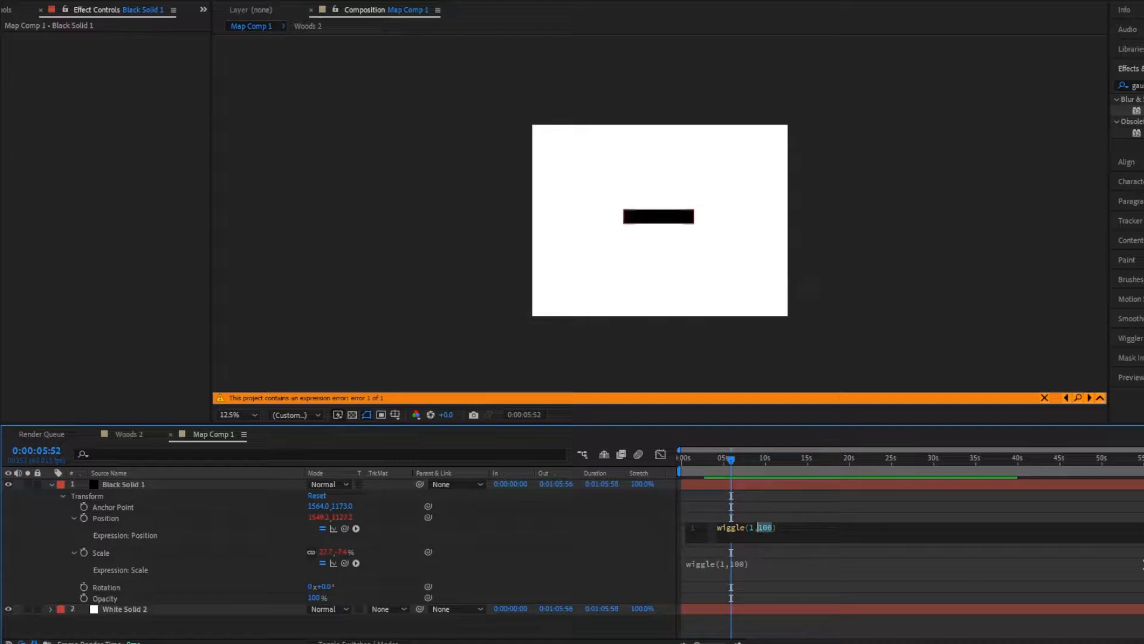
left_click(918, 514)
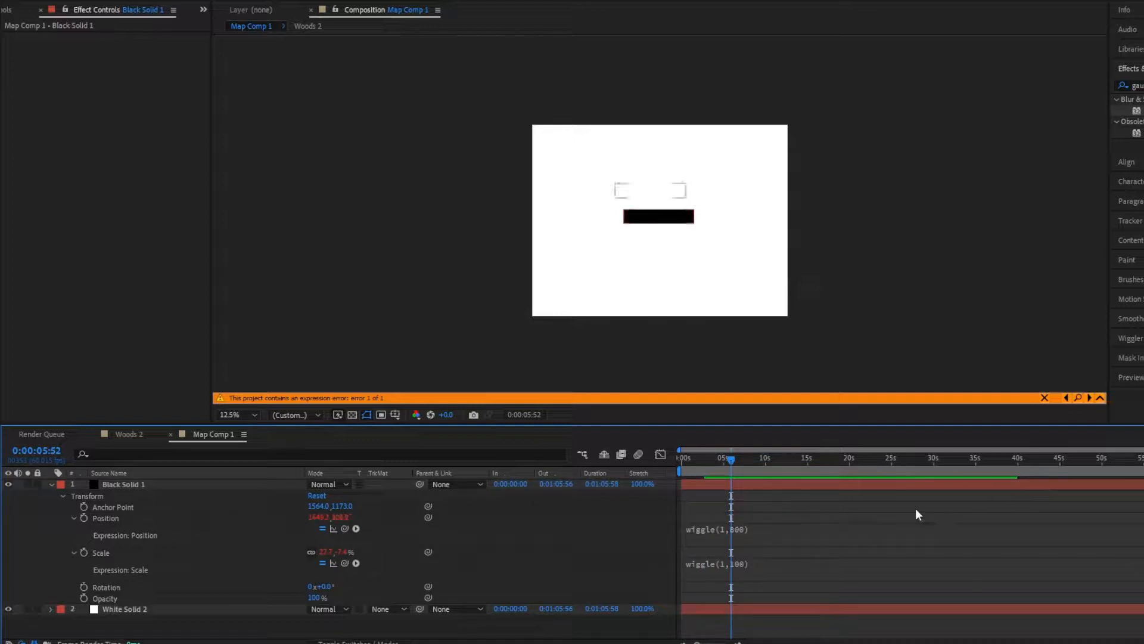
left_click(720, 528)
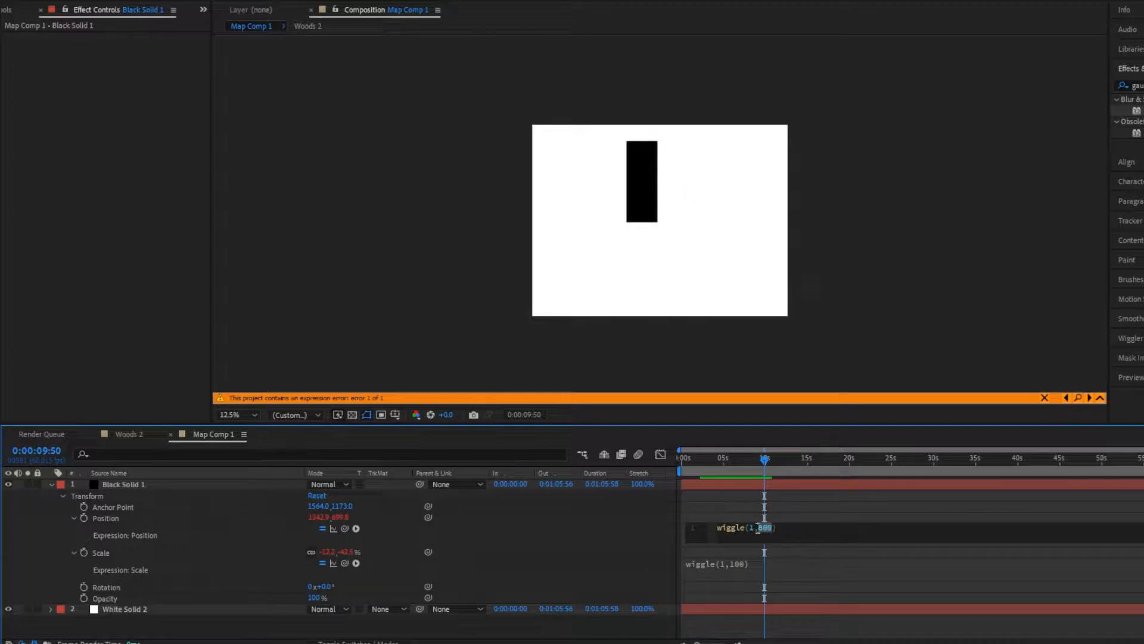
left_click(814, 516)
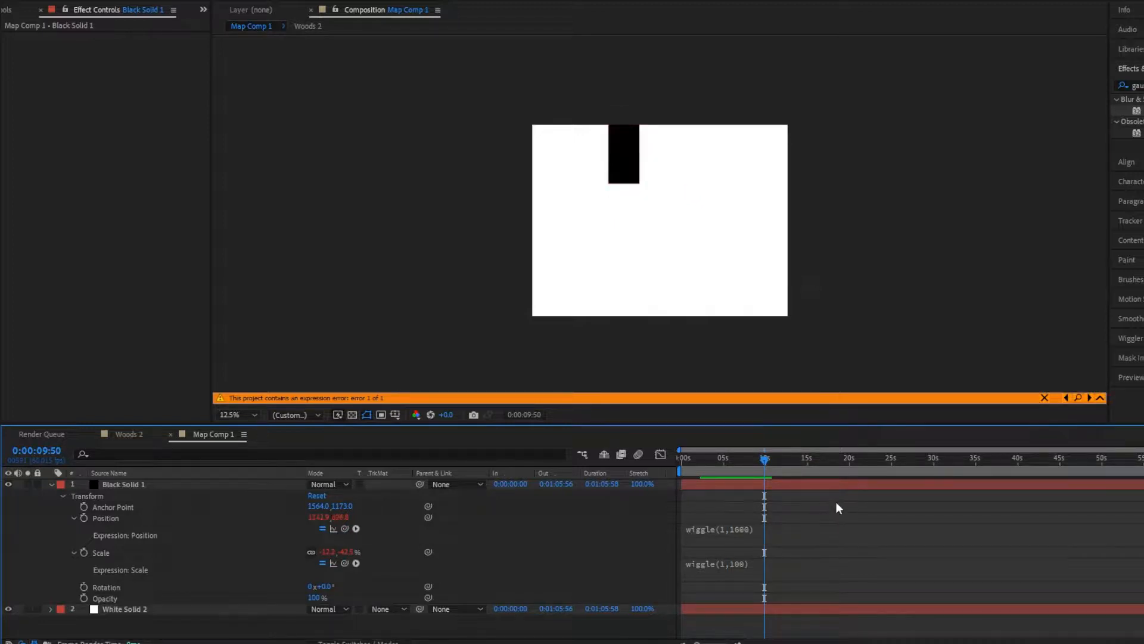
key("space")
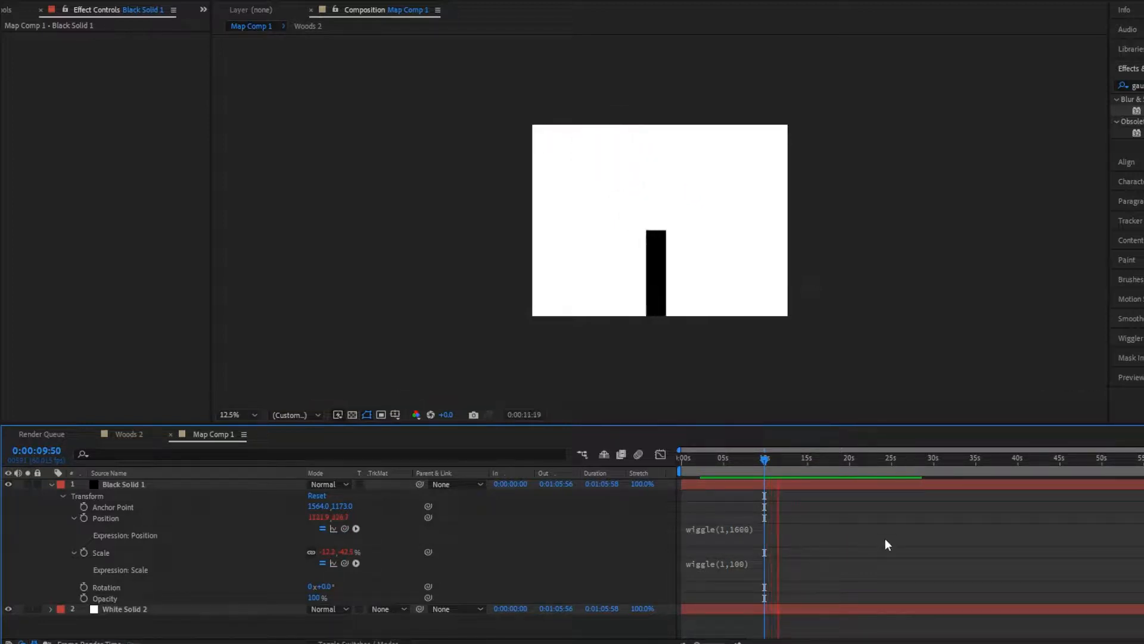
- Duplicate the animated black solid repeatedly until Map Comp 1 holds ten black solid layers above the white solid
left_click(143, 484)
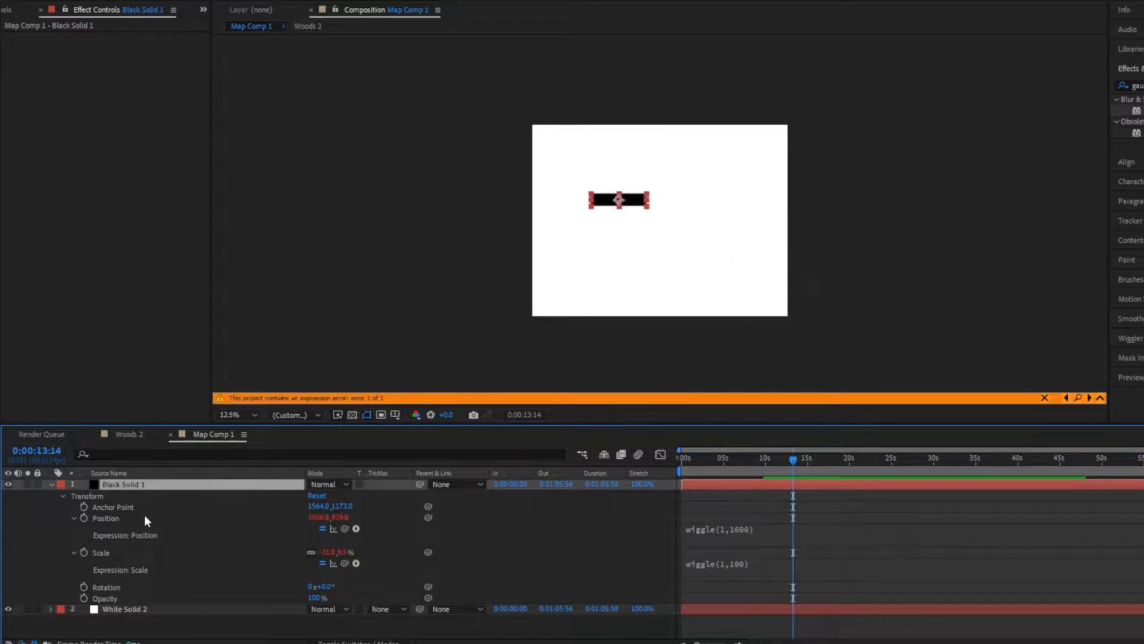
key("ctrl+d")
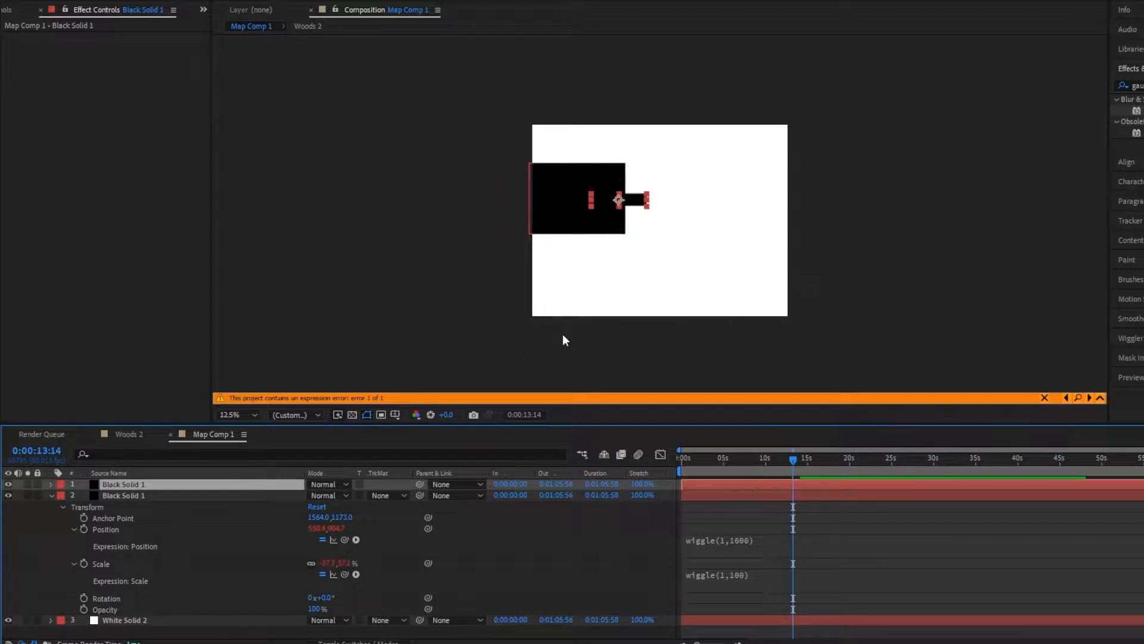
key("ctrl+d")
key("ctrl+d")
key("ctrl+d")
key("ctrl+d")
key("ctrl+d")
key("ctrl+d")
key("ctrl+d")
key("ctrl+d")
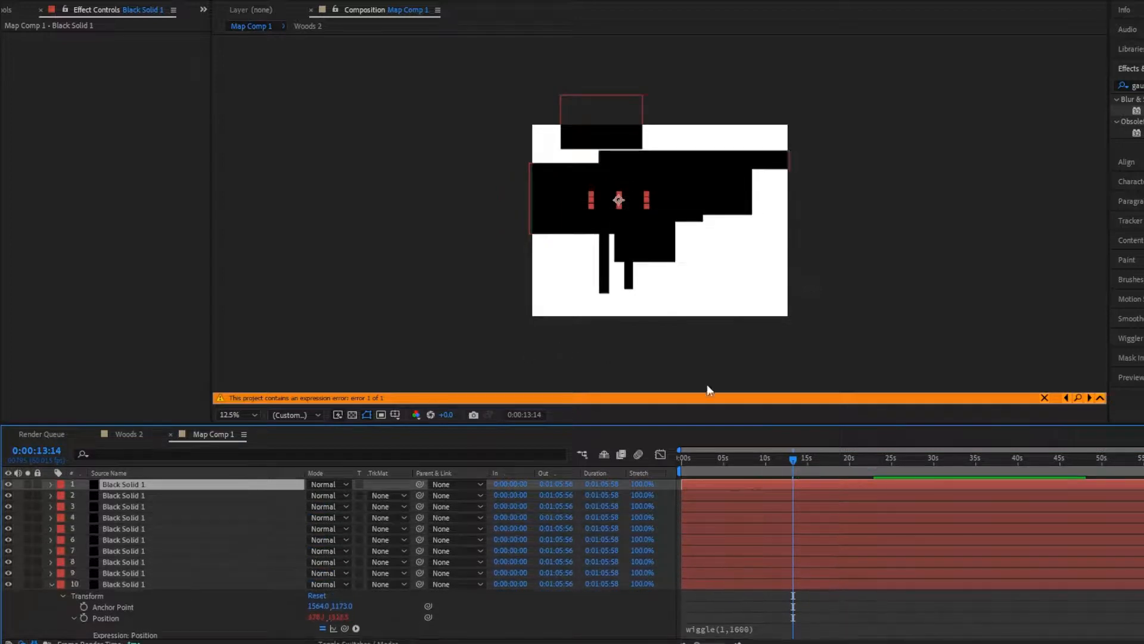
- Preview the block-shaped displacement in the Woods 2 composition and return to Map Comp 1
key("space")
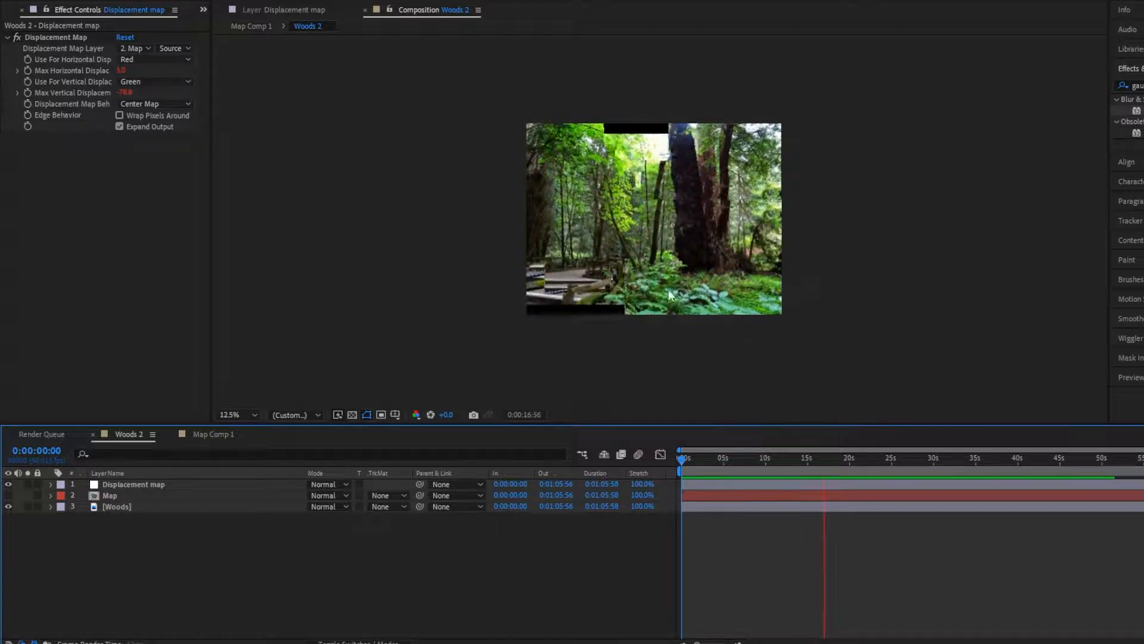
left_click(212, 434)
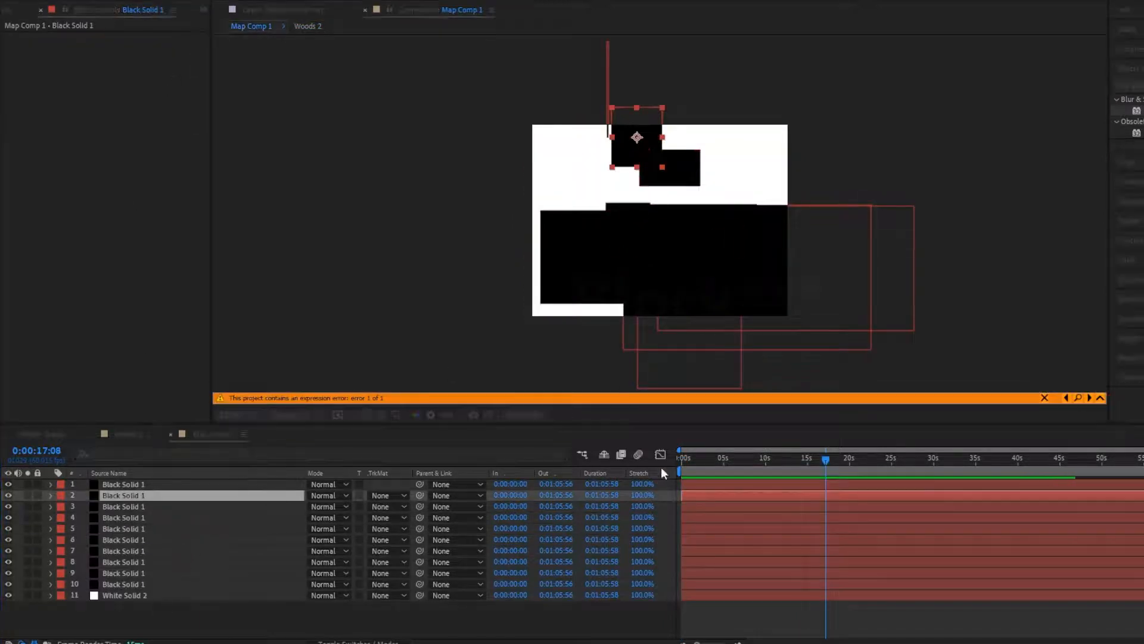
- Place a new white solid above the black solids in Map Comp 1 and scale it down to about 30%
left_click(704, 458)
left_click_drag(128, 497, 125, 480)
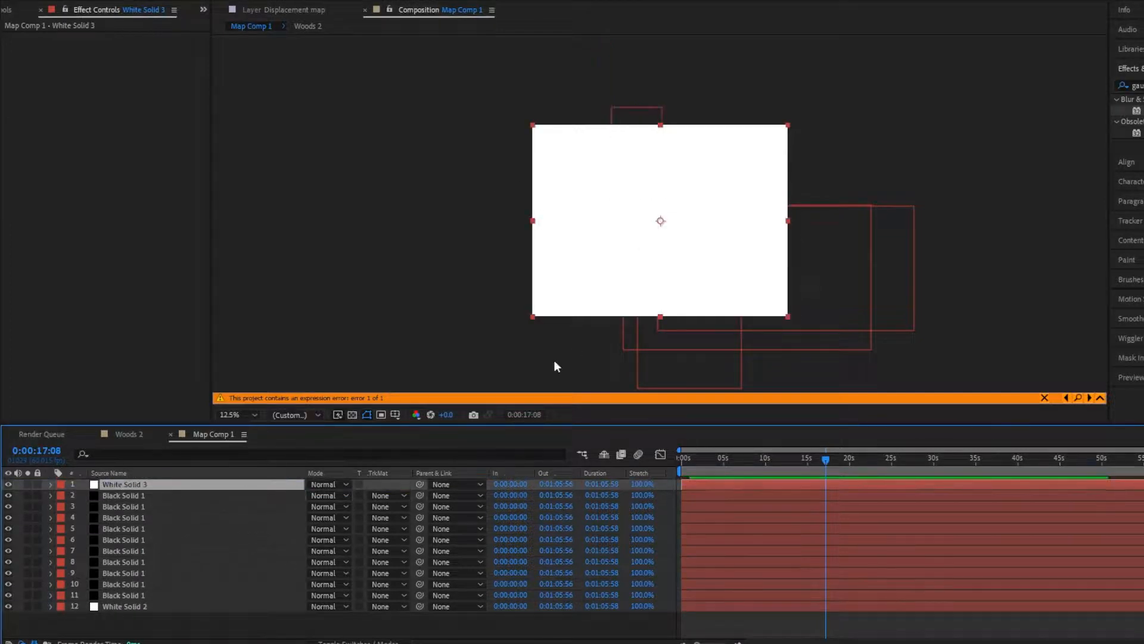
left_click_drag(529, 319, 620, 251)
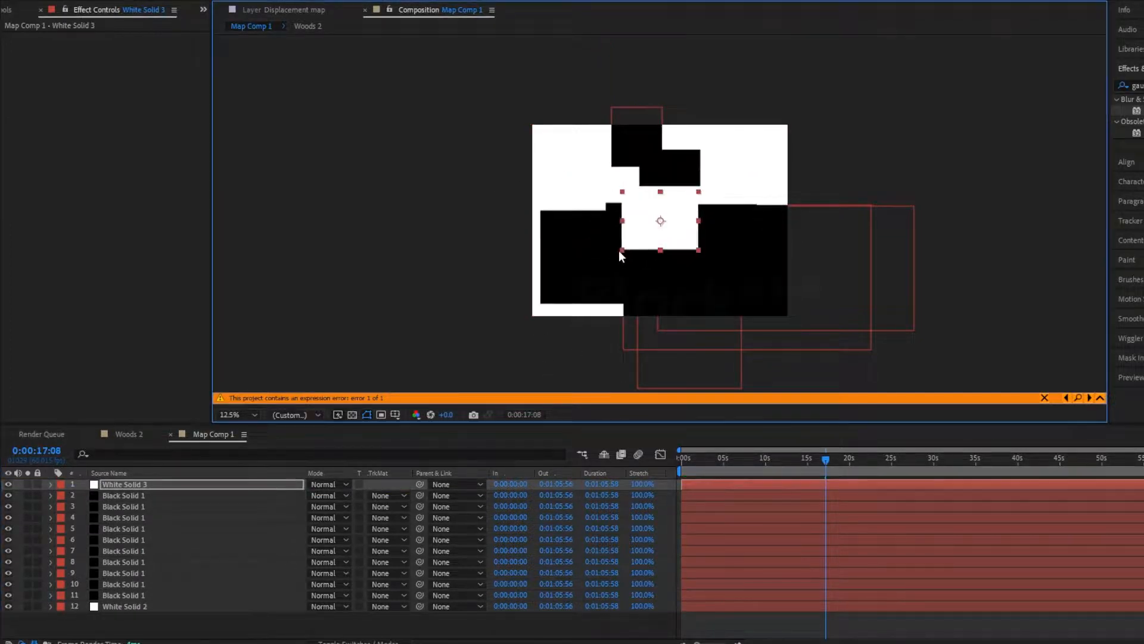
- Add the expression wiggle(1,100) to the top white solid's Scale and preview the animation
left_click(52, 484)
left_click(61, 496)
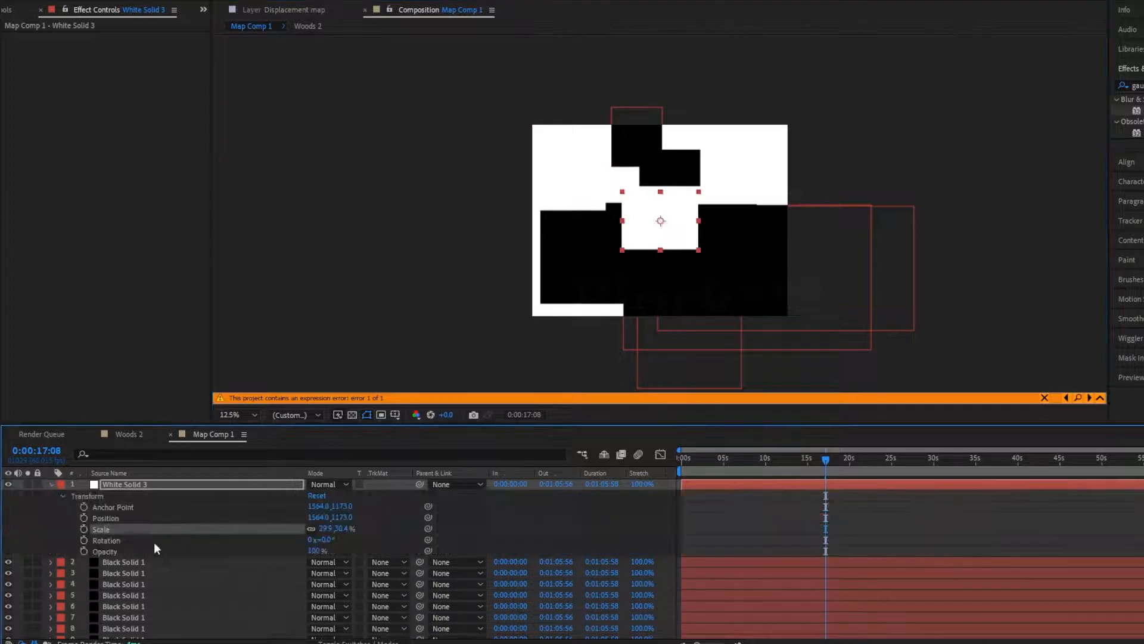
left_click(82, 529, "alt")
type("wigg")
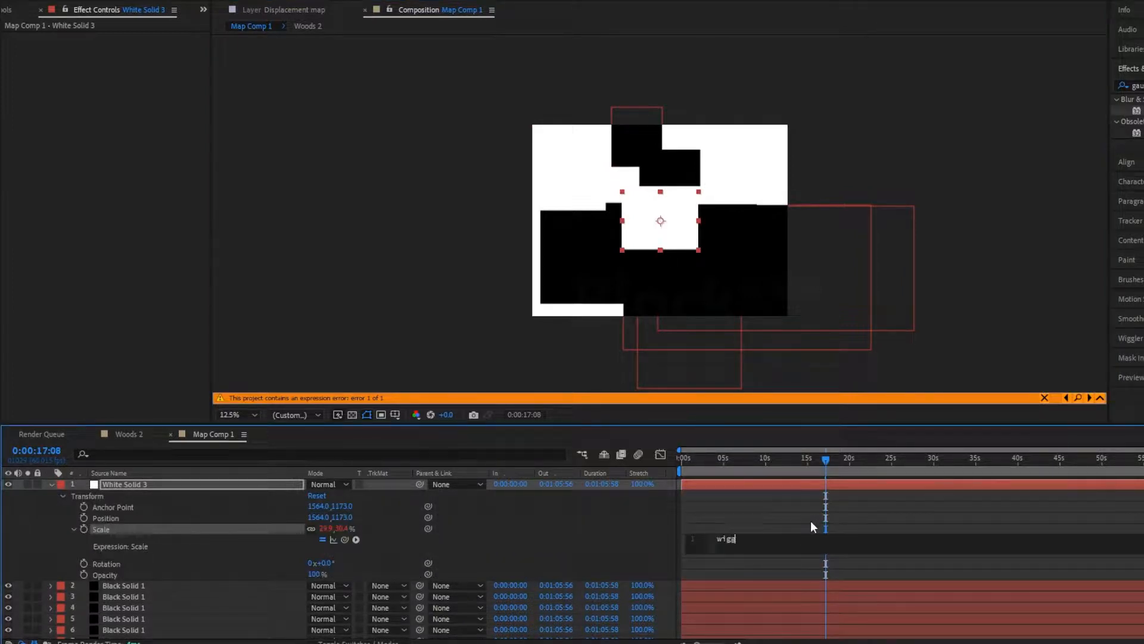
type("le(1,100")
left_click(811, 520)
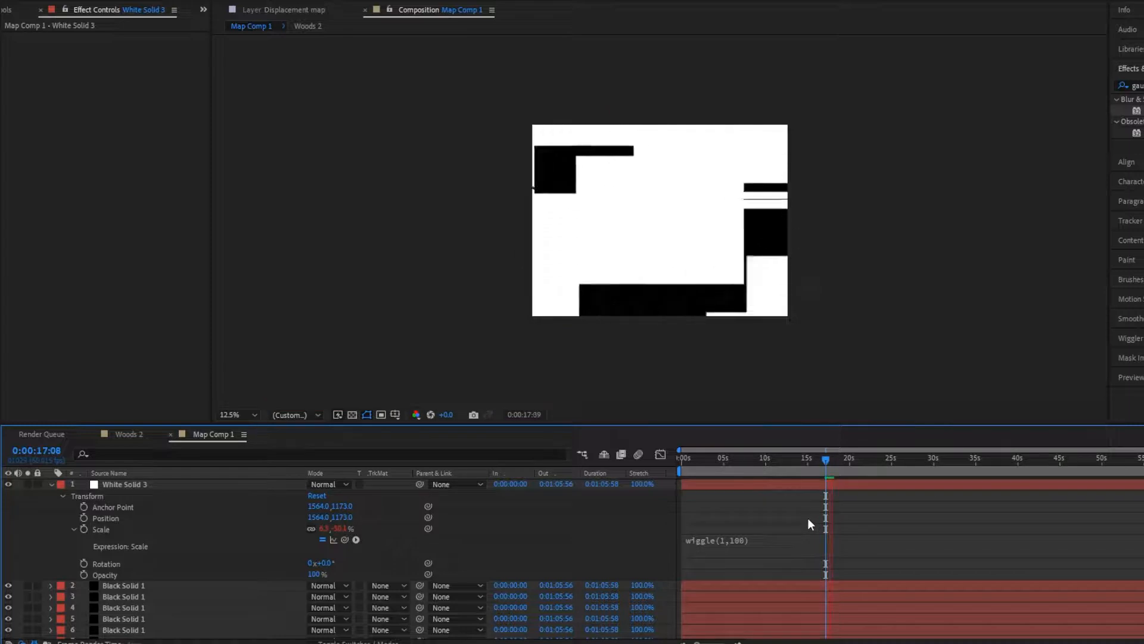
key("space")
- Add the expression wiggle(3,1600) to the top white solid's Position and preview it from the start of the timeline
left_click(84, 518, "alt")
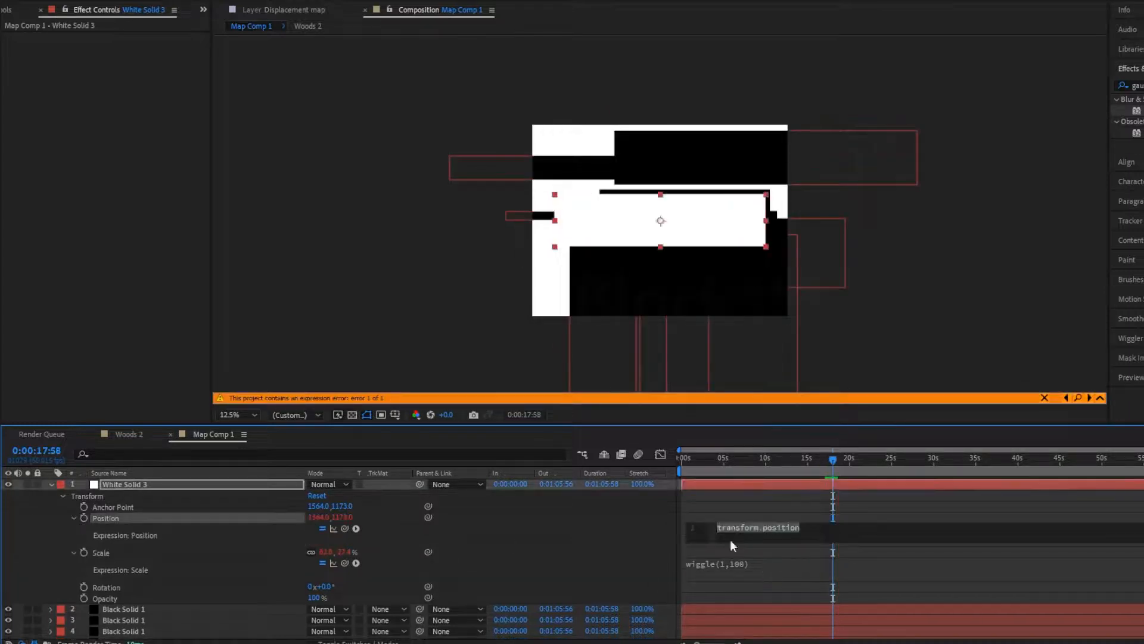
type("wiggle(3,1600")
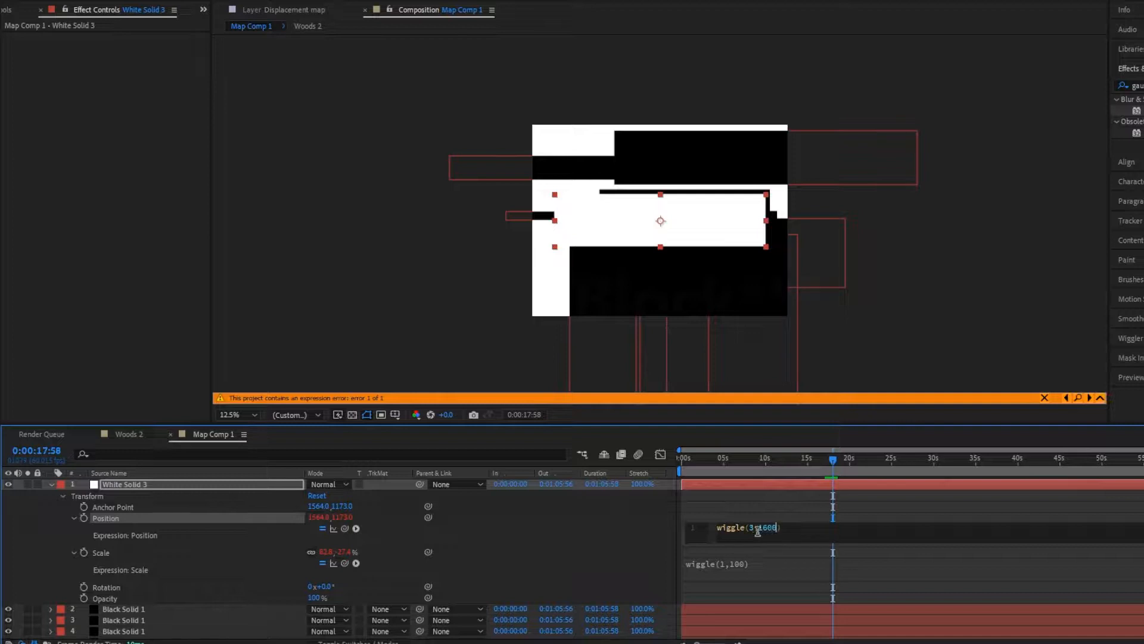
left_click(728, 502)
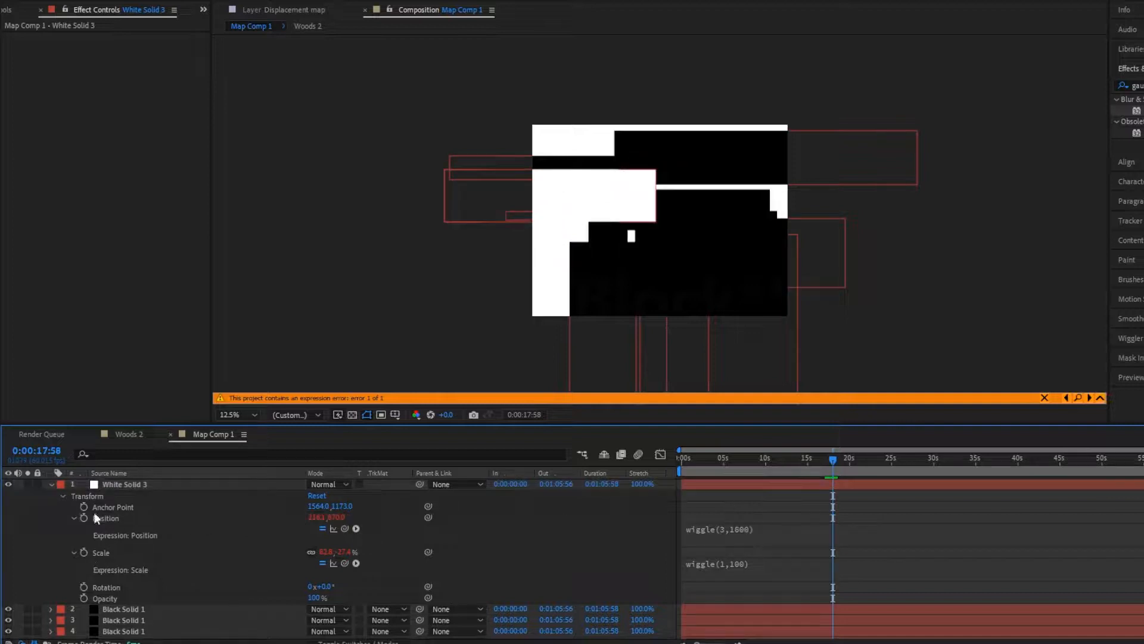
key("space")
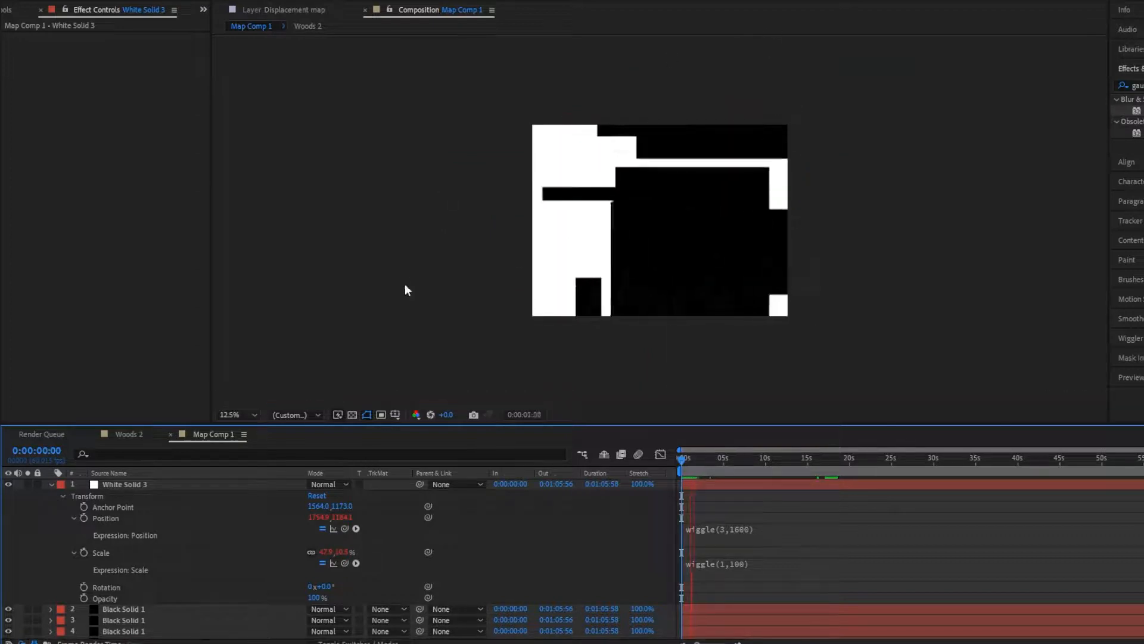
- Preview the displacement in Woods 2 and set the Map layer's time stretch to 200%
left_click(130, 486)
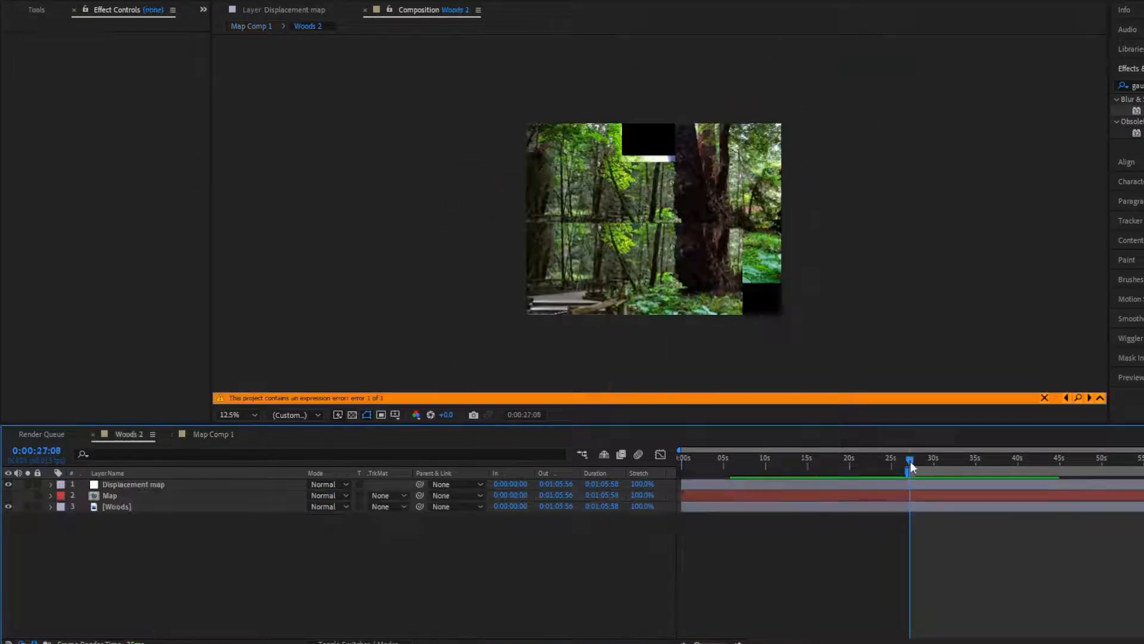
left_click_drag(910, 467, 907, 459)
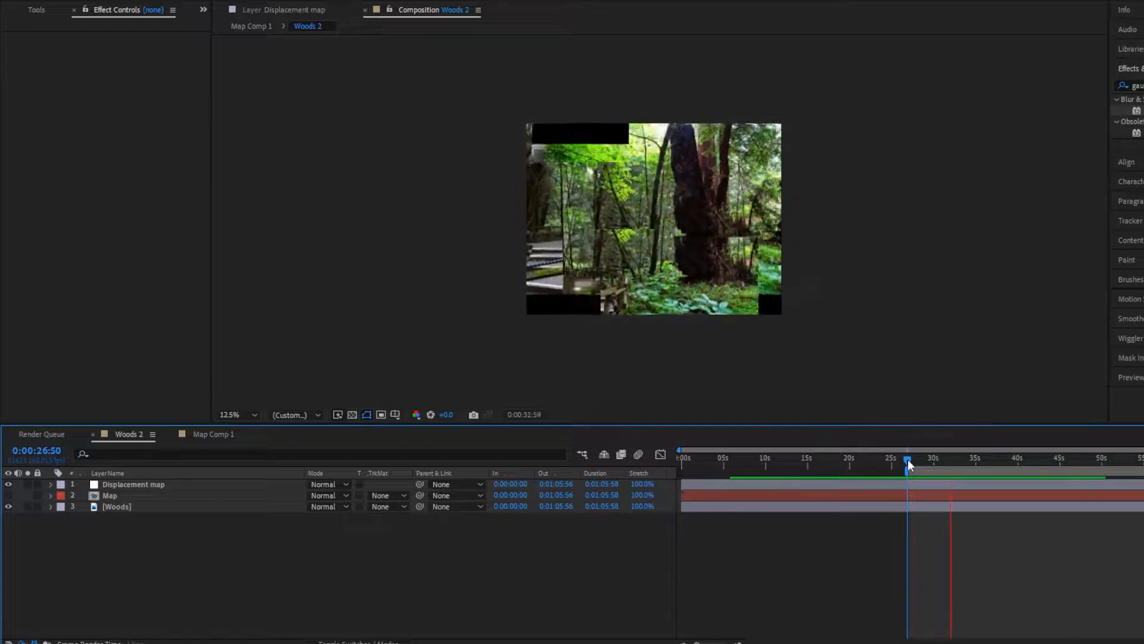
left_click(903, 459)
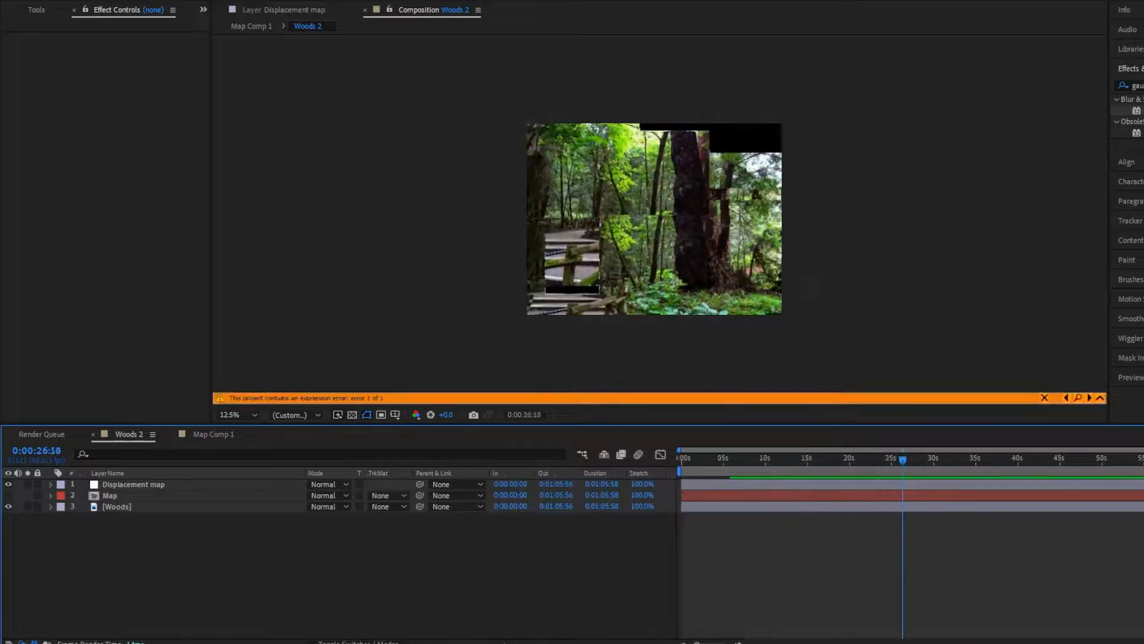
left_click(643, 495)
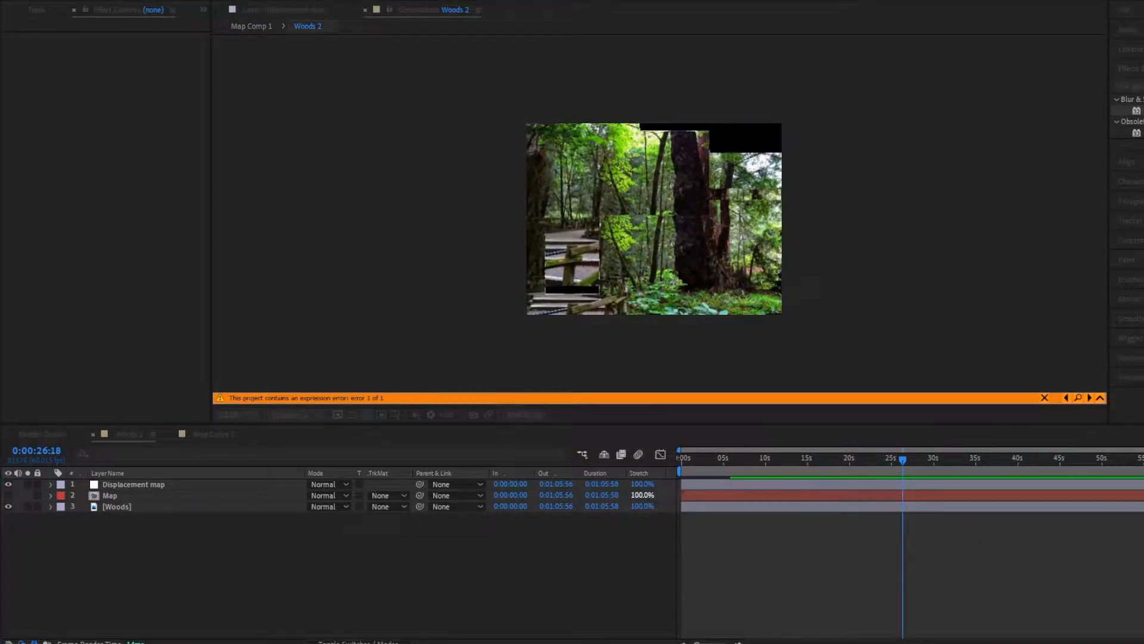
key("Return")
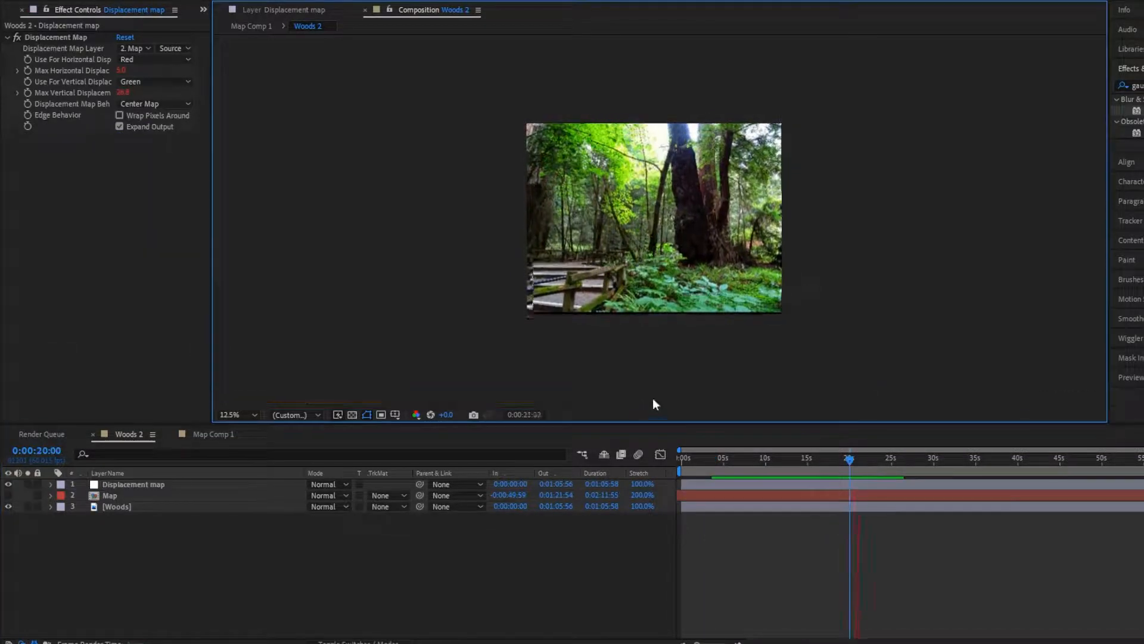
- Duplicate the Displacement map adjustment layer in Woods 2 and return to the start of the timeline
key("ctrl+d")
key("space")
left_click_drag(881, 461, 679, 462)
- Give the duplicated displacement layer's Max Horizontal Displacement the expression wiggle(3,100) and preview it
left_click(51, 484)
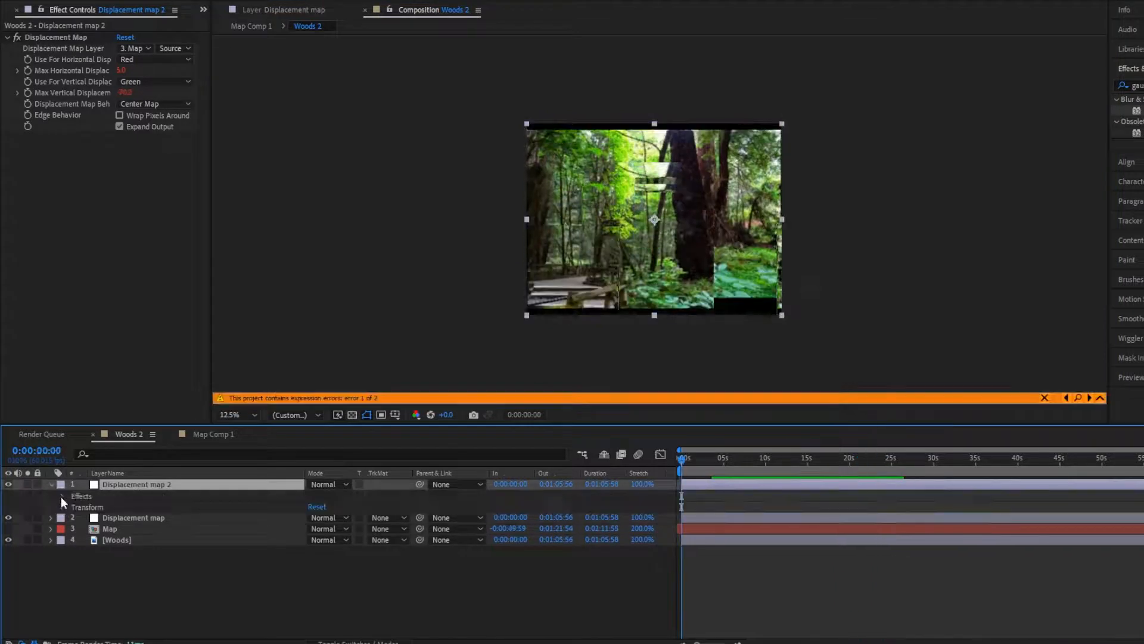
left_click(62, 496)
left_click(74, 507)
left_click(94, 540, "alt")
left_click(95, 539, "alt")
type("wiggle")
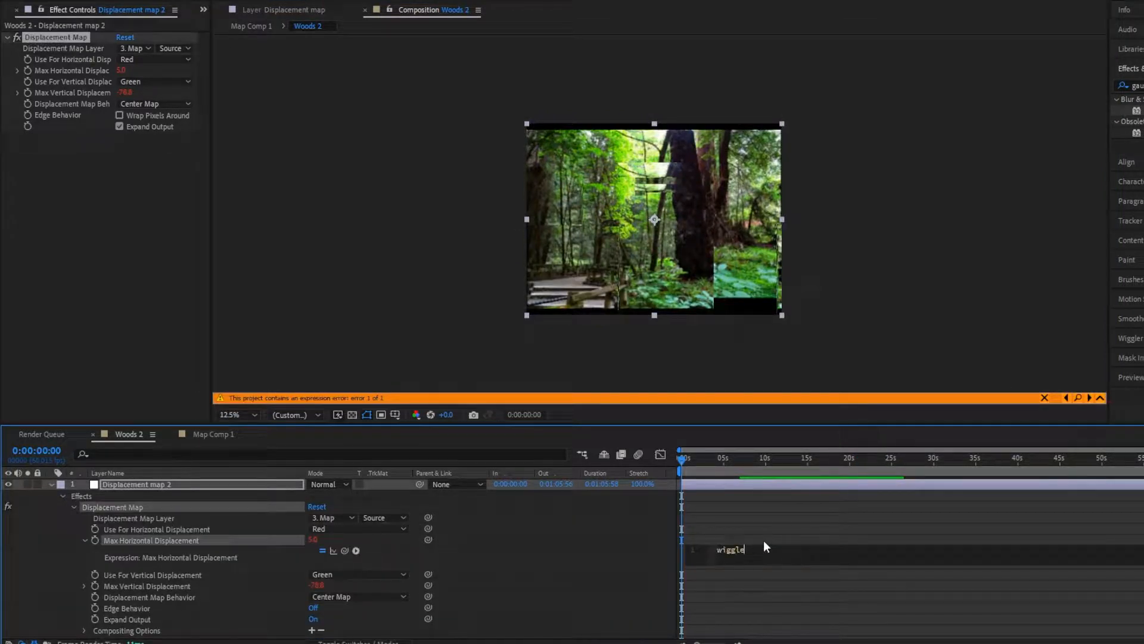
type("(3,100")
left_click(753, 527)
key("space")
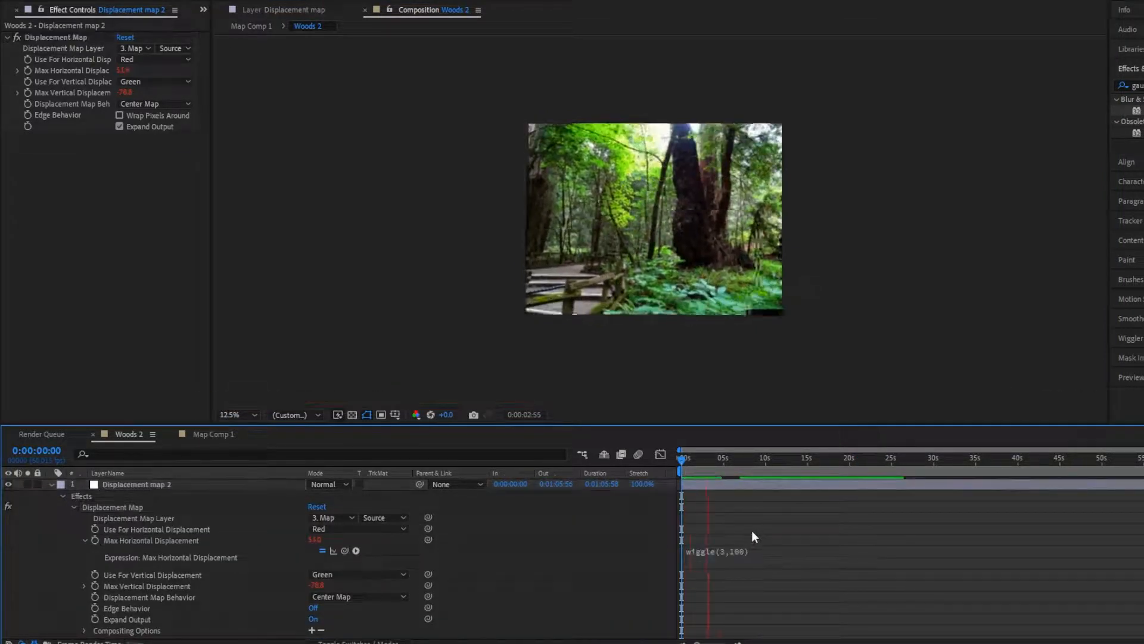
key("space")
- Try the expression wiggle(.1,100) on the duplicated layer's Max Horizontal Displacement and preview it
left_click(754, 551)
key("BackSpace")
type(".1")
left_click(737, 527)
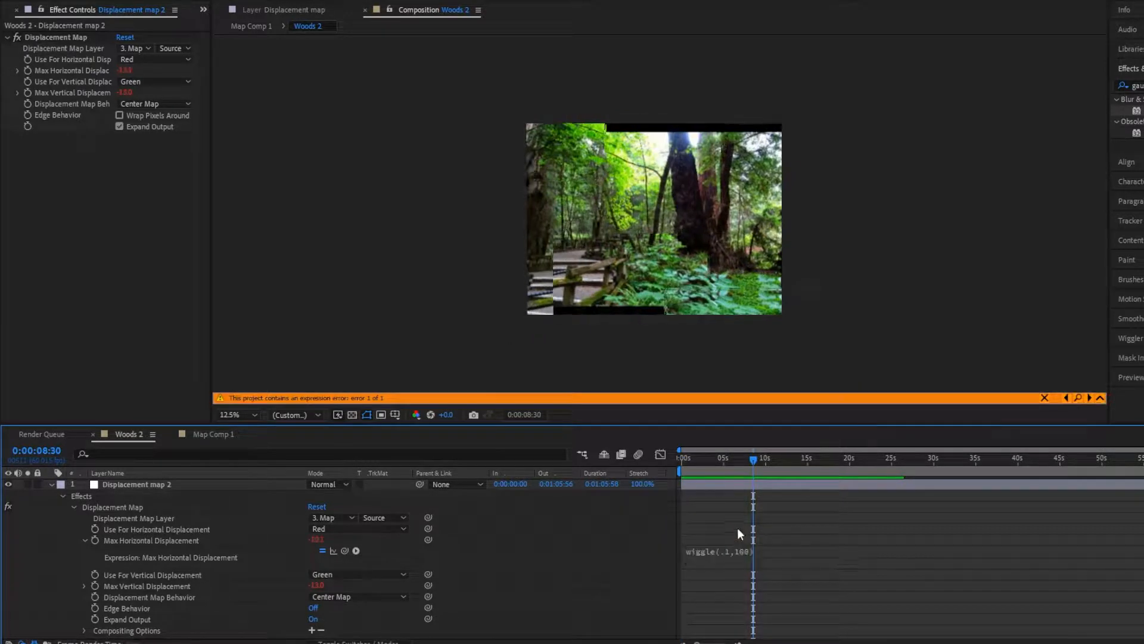
key("space")
- Change the duplicated layer's Max Horizontal Displacement expression to wiggle(1,100) and preview it
key("space")
left_click(760, 551)
left_click(738, 522)
key("space")
key("space")
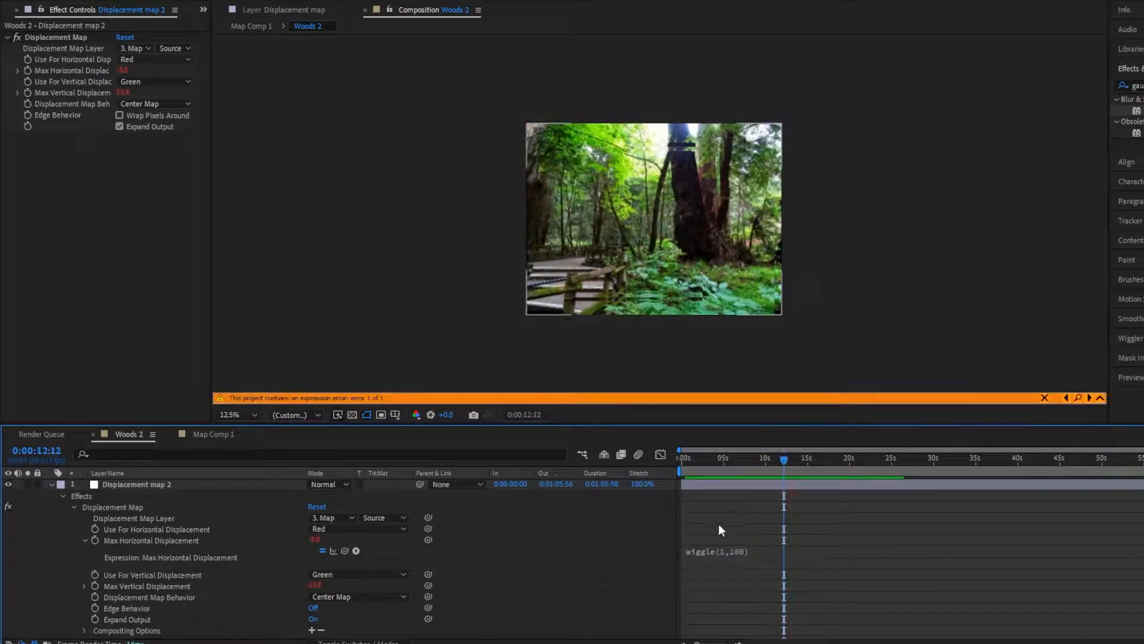
- Set the duplicated layer's Max Vertical Displacement expression to wiggle(1,100) and preview the glitch
left_click(96, 586, "alt")
scroll(775, 567, "down", 1)
left_click(94, 544, "alt")
type("wiggle(1,100")
left_click(737, 516)
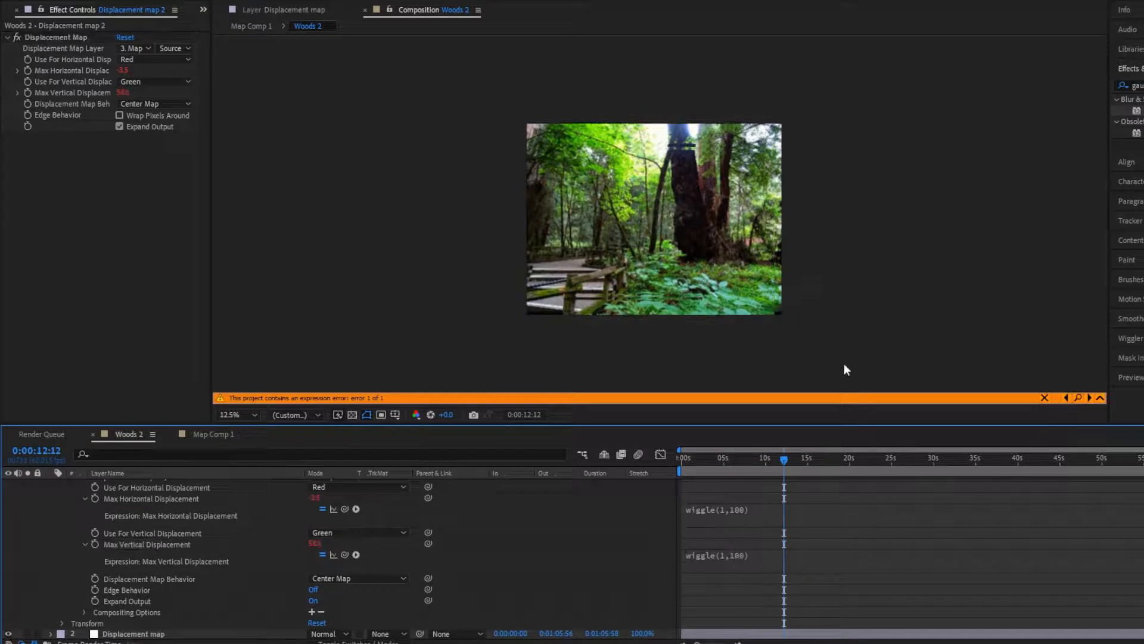
key("space")
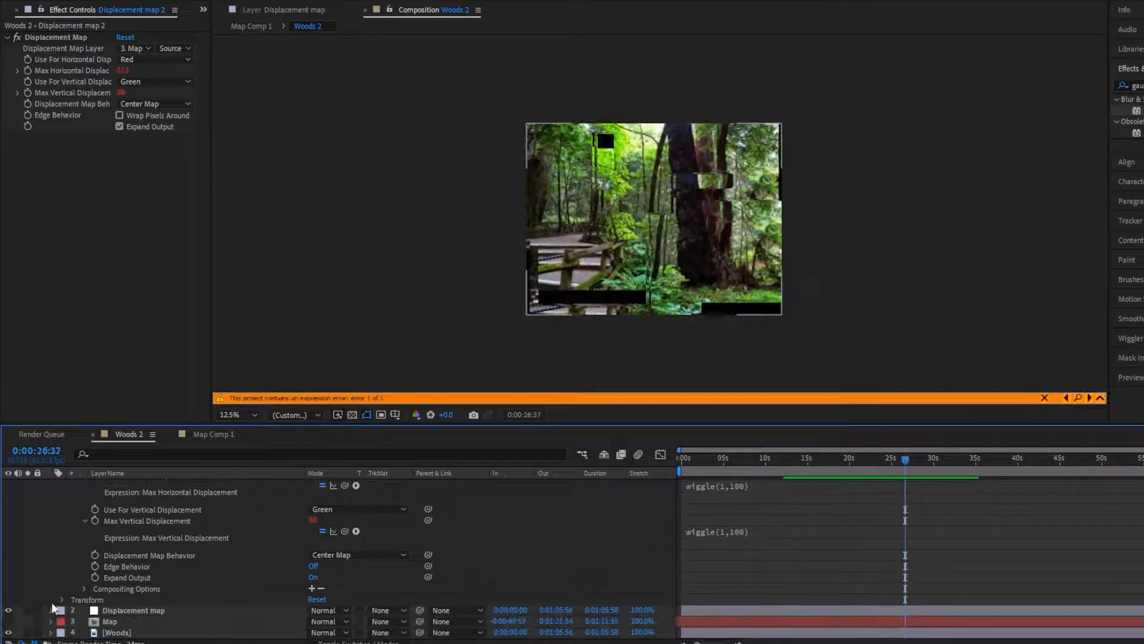
- Set the duplicated displacement layer's Opacity to 50% and preview the result
left_click(63, 600)
scroll(63, 600, "down", 3)
left_click(314, 599)
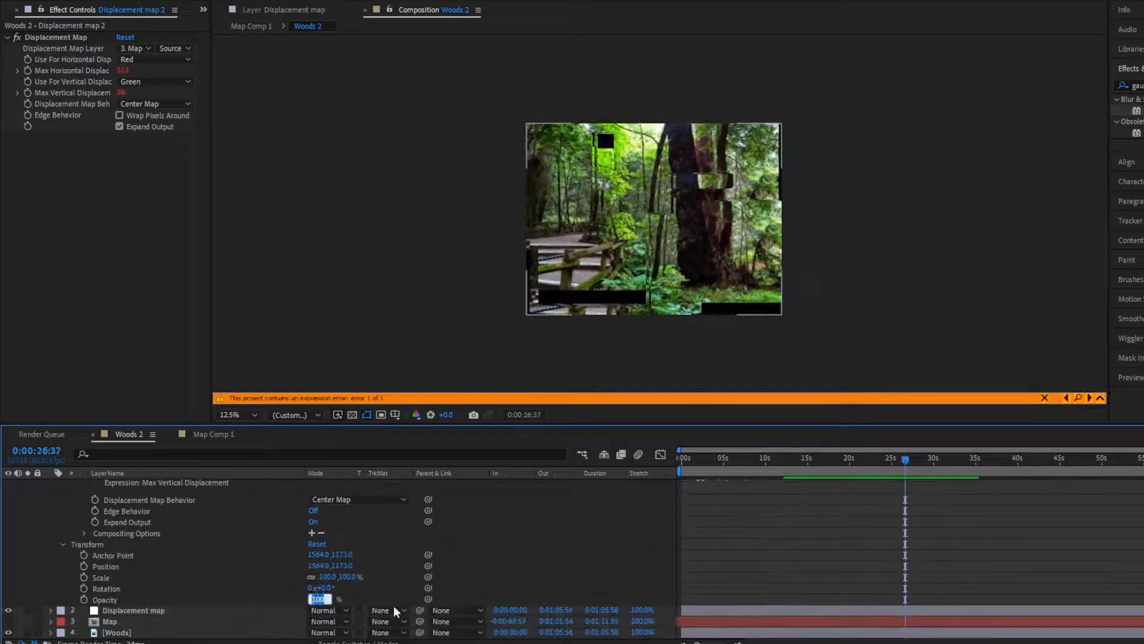
type("50")
key("Return")
key("space")
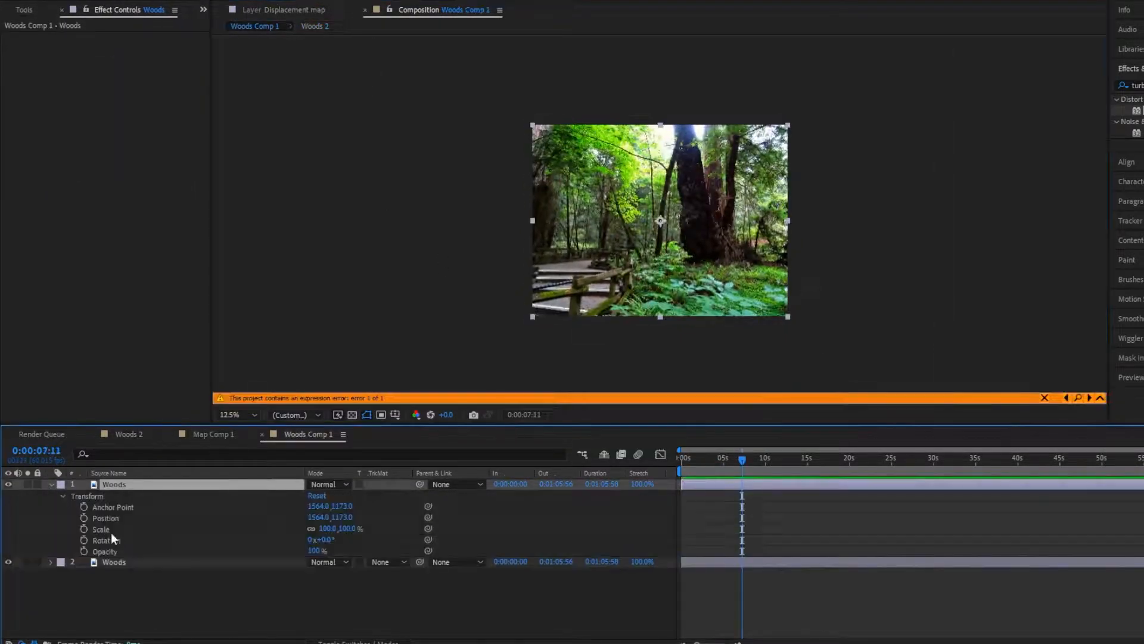
- Add the expression wiggle(10,20) to a transform property of a Woods layer in Woods Comp 1 and preview the result in Woods 2
left_click(85, 529, "alt")
type("wiggle(10,20)")
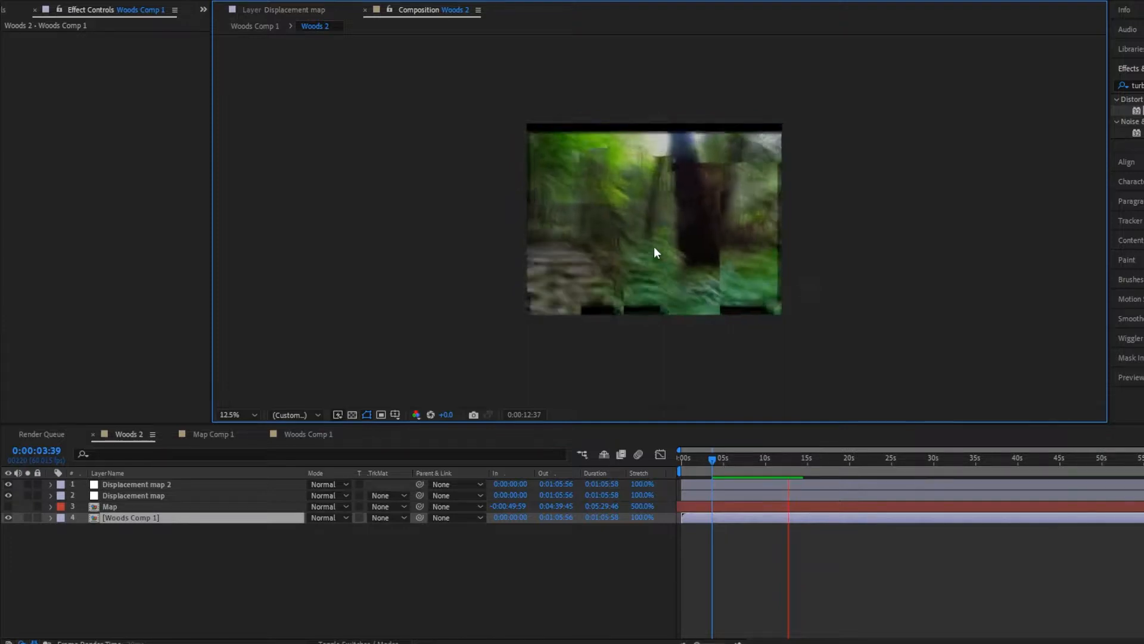
key("space")
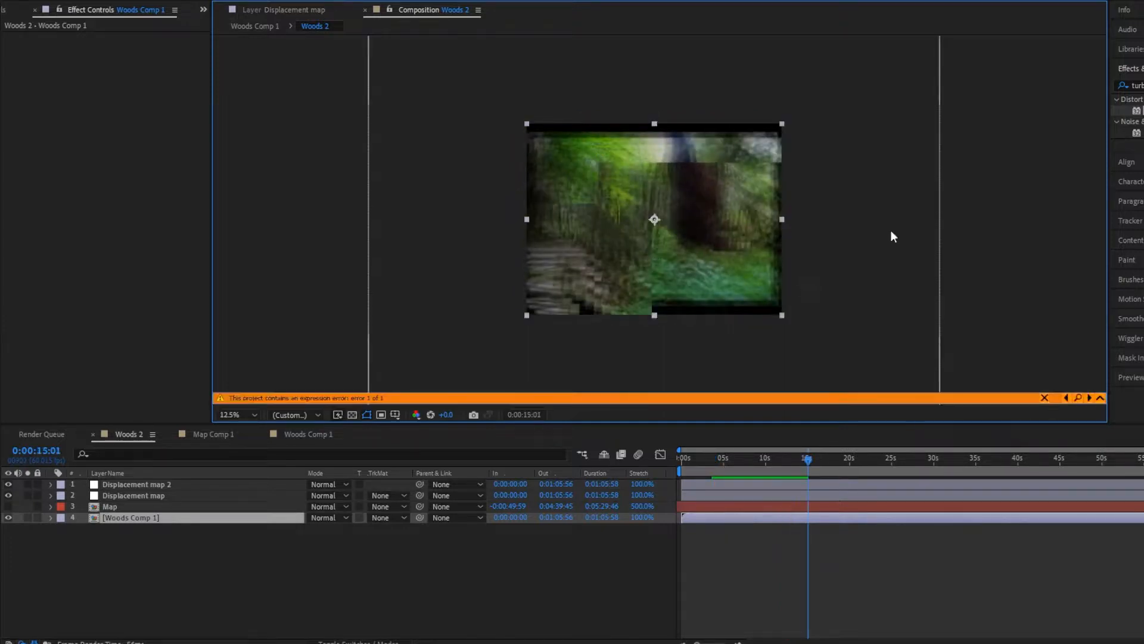